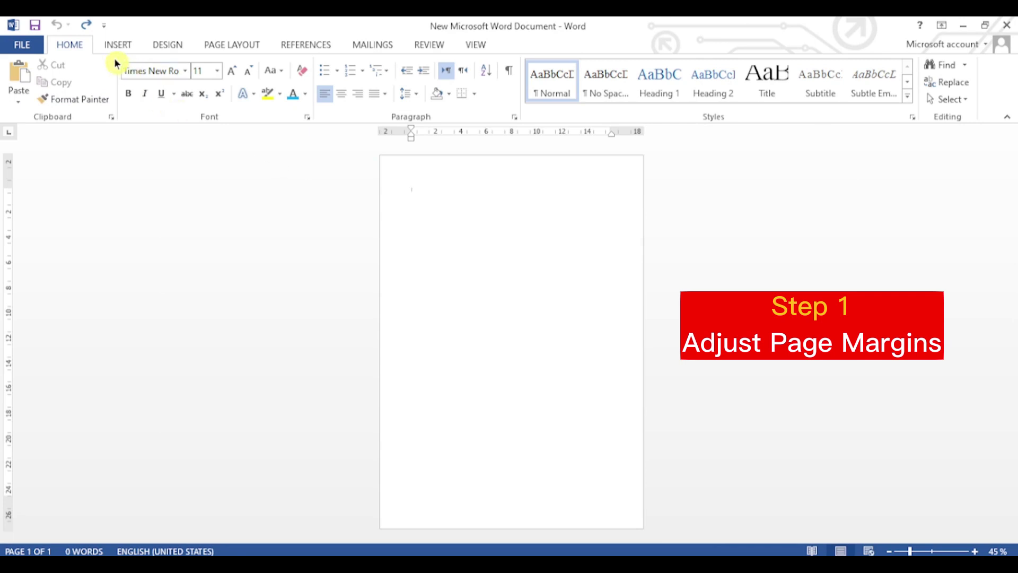
Step: Set the paper size to A4
click(228, 43)
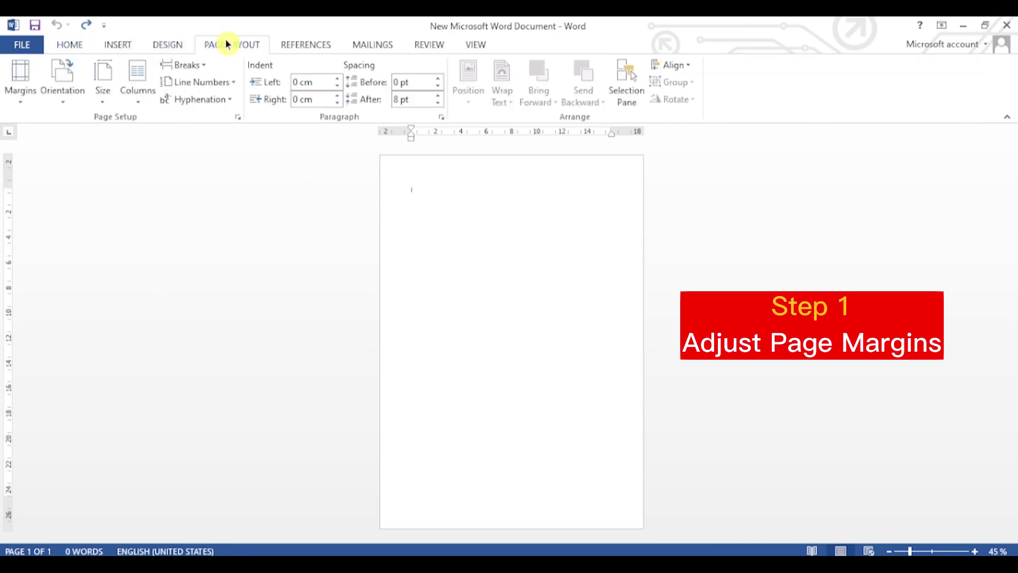
click(113, 100)
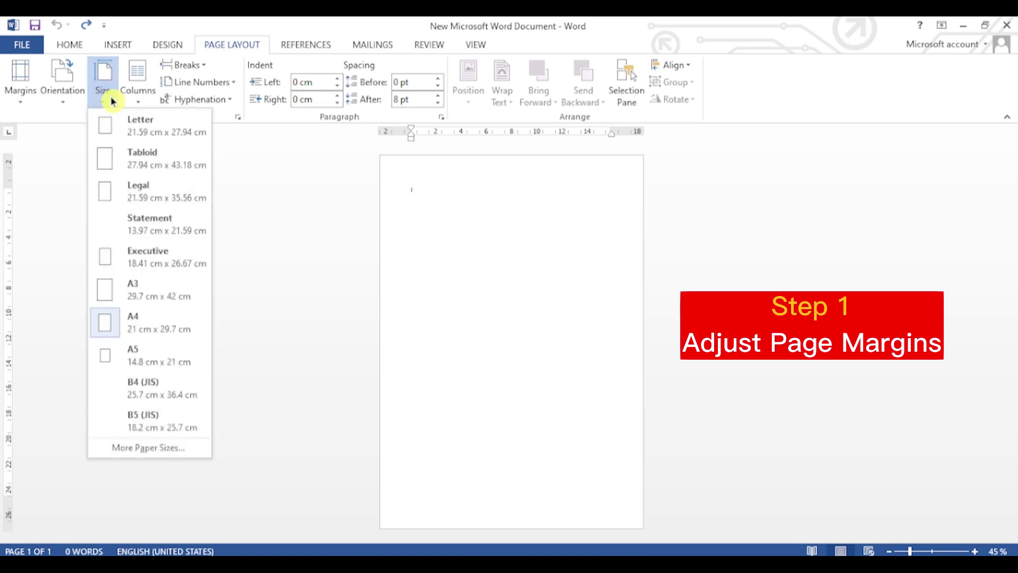
click(158, 322)
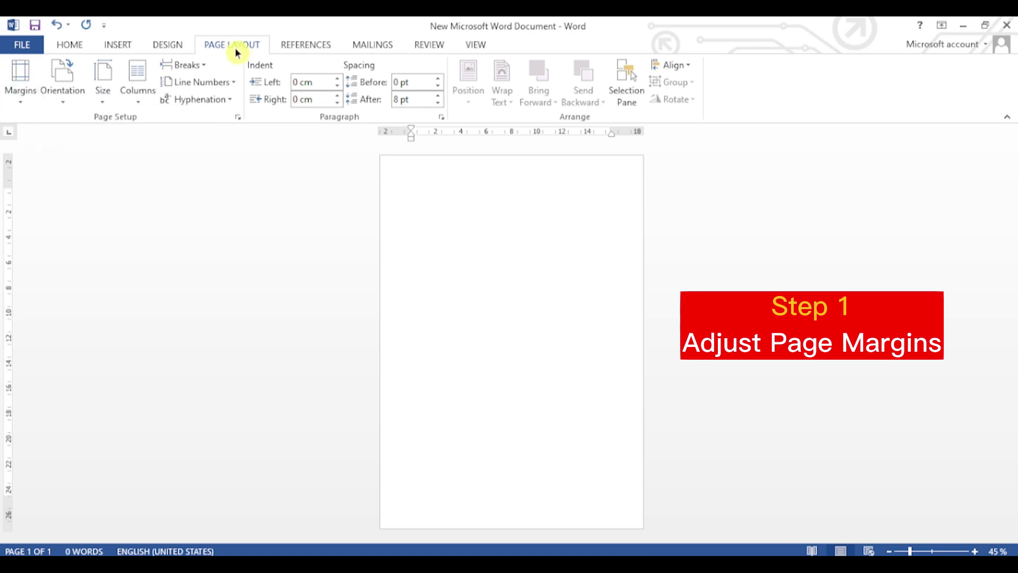
Step: In Page Setup, set the top and bottom margins to 0.5 cm
click(237, 118)
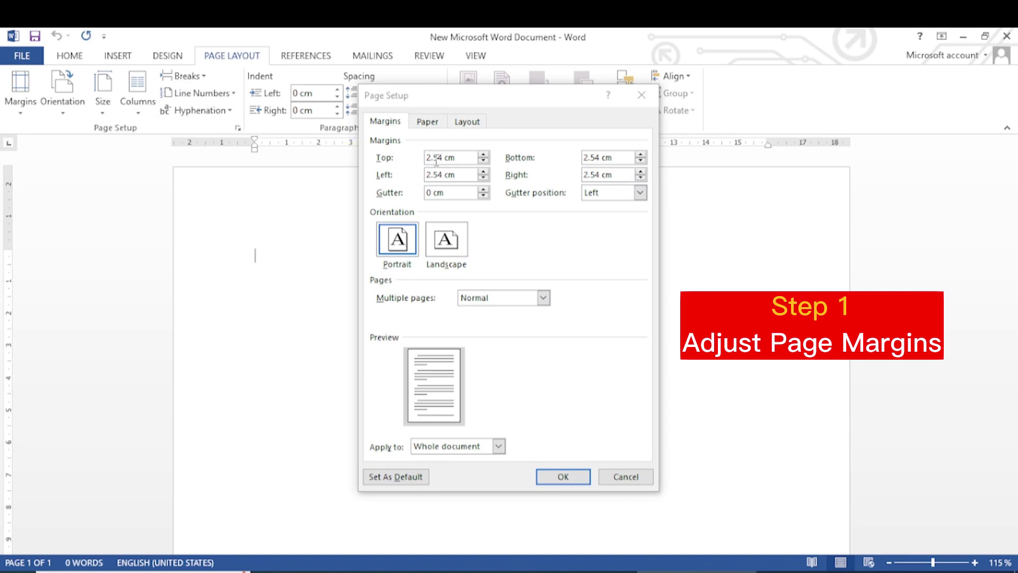
click(428, 157)
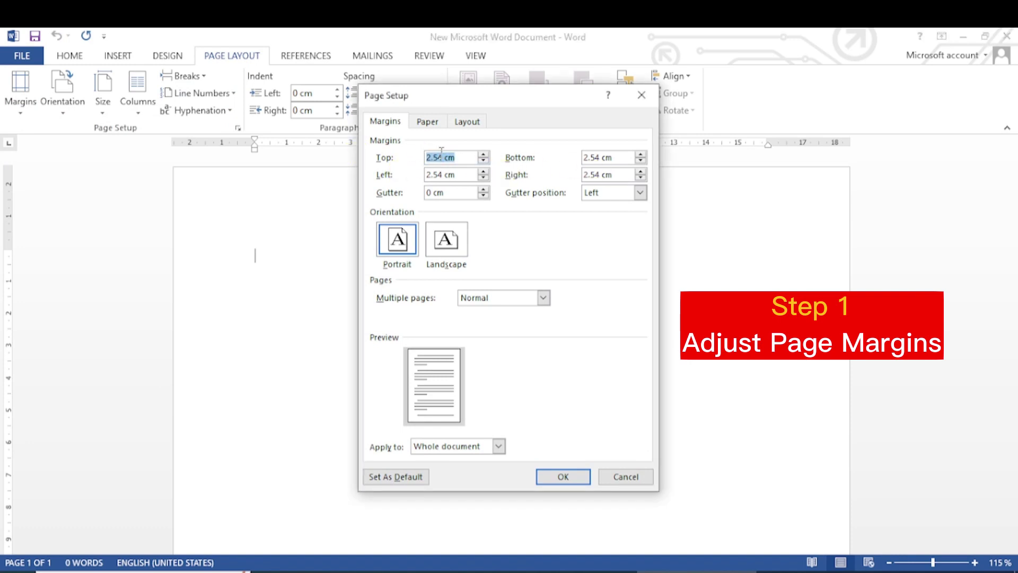
click(442, 155)
key(BackSpace)
key(BackSpace)
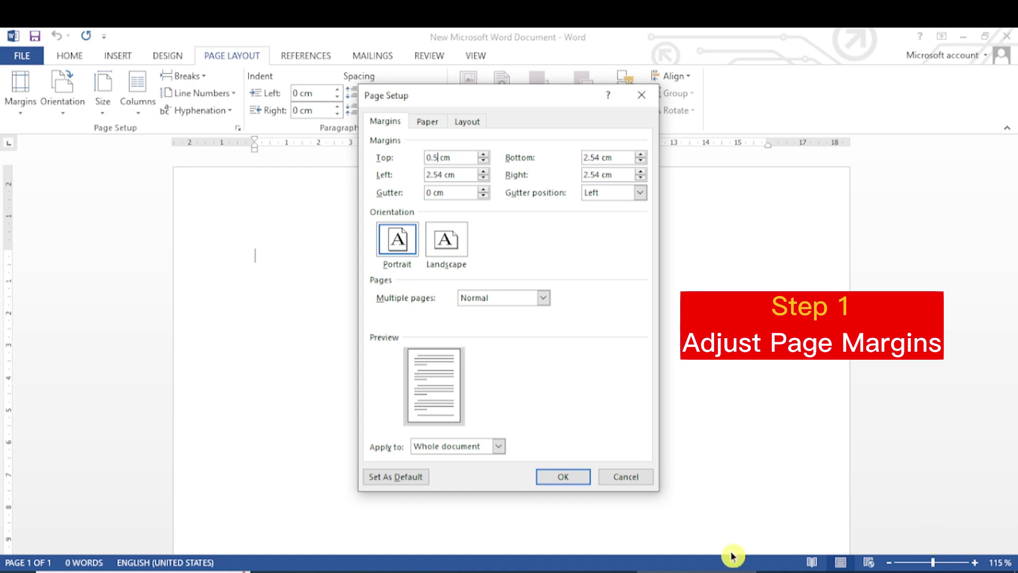
key(ctrl+a)
key(ctrl+c)
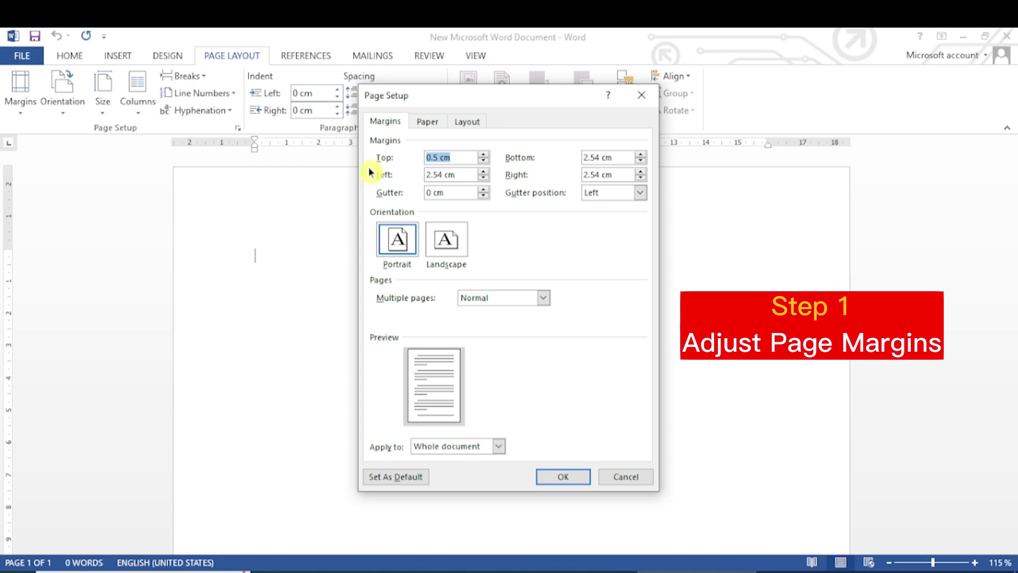
key(Tab)
key(Tab)
key(Tab)
click(619, 158)
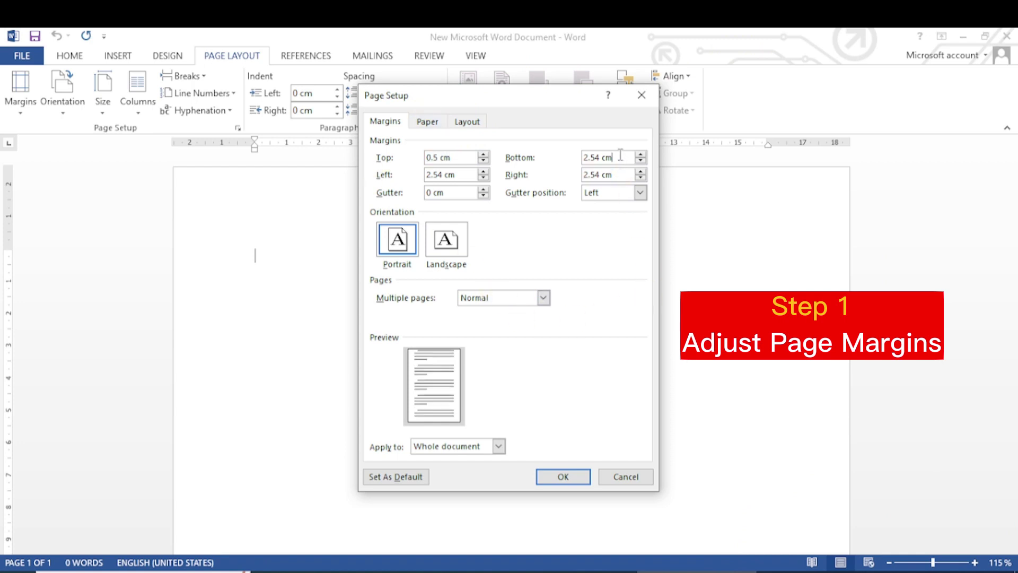
key(ctrl+a)
key(ctrl+v)
Step: Set the left and right margins to 0.5 cm and apply the margins
click(436, 174)
key(ctrl+a)
key(ctrl+v)
click(603, 175)
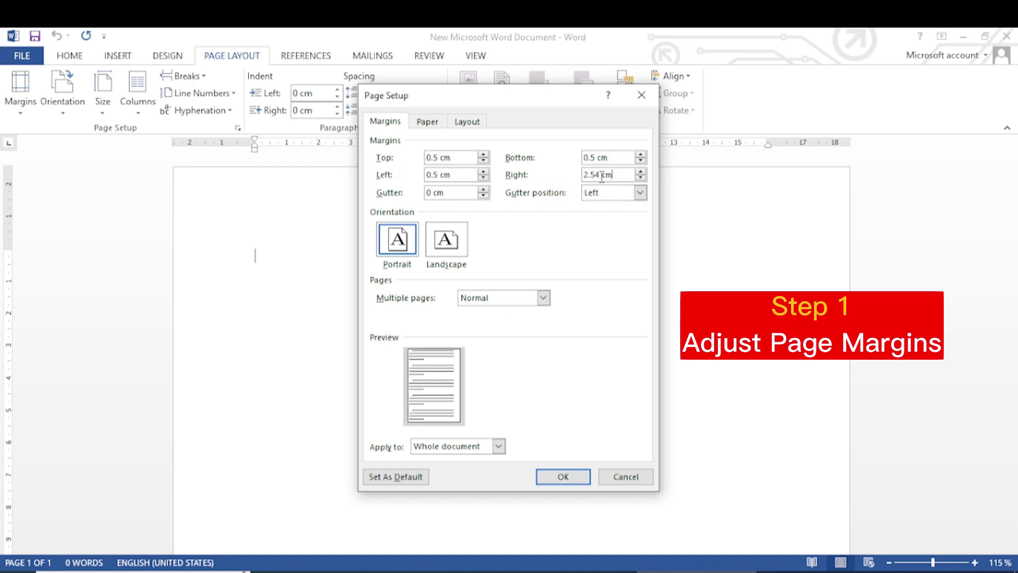
key(ctrl+a)
key(ctrl+v)
click(575, 477)
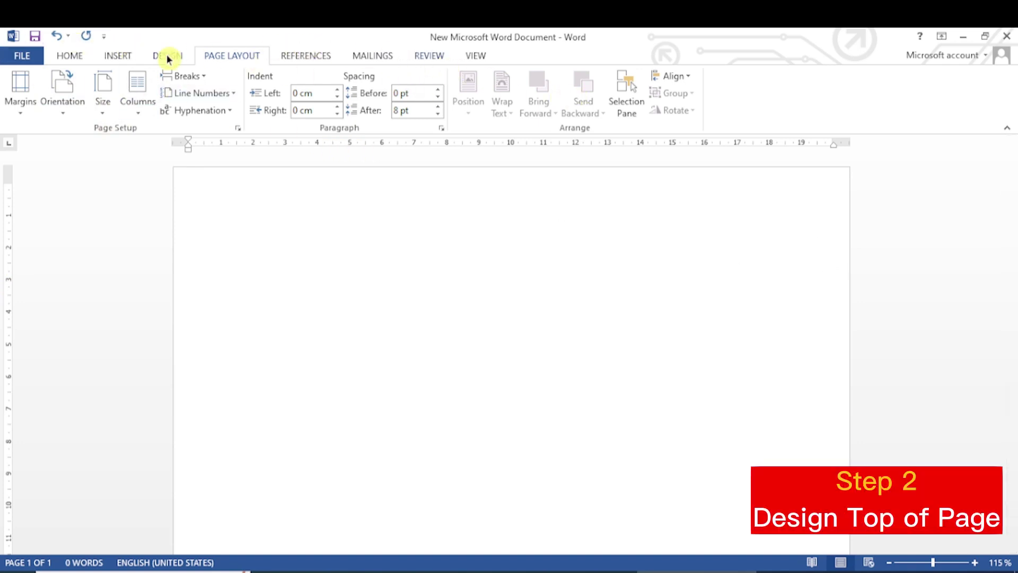
Step: Draw a pentagon block arrow starting from the page's top-left corner
click(122, 56)
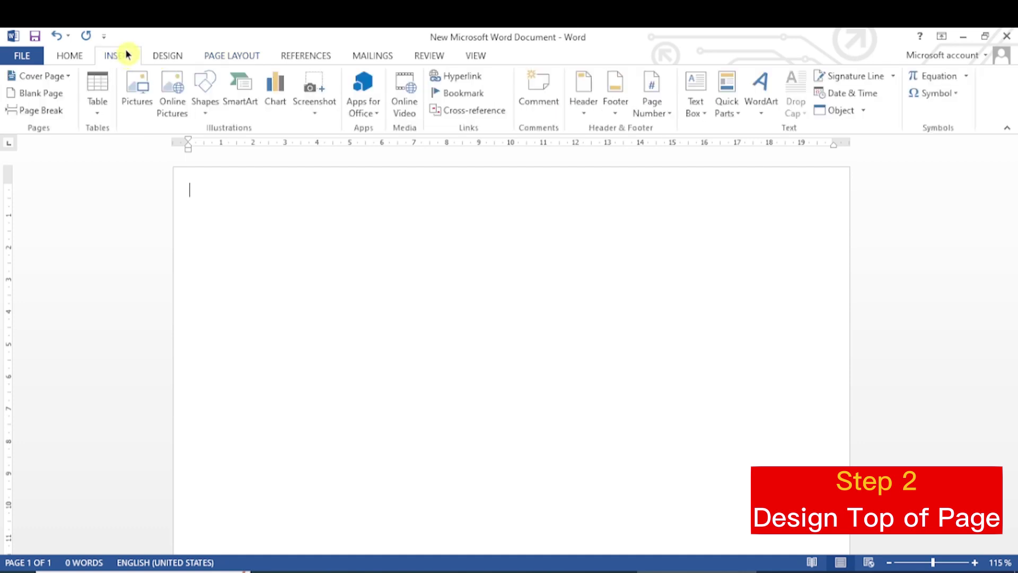
click(204, 101)
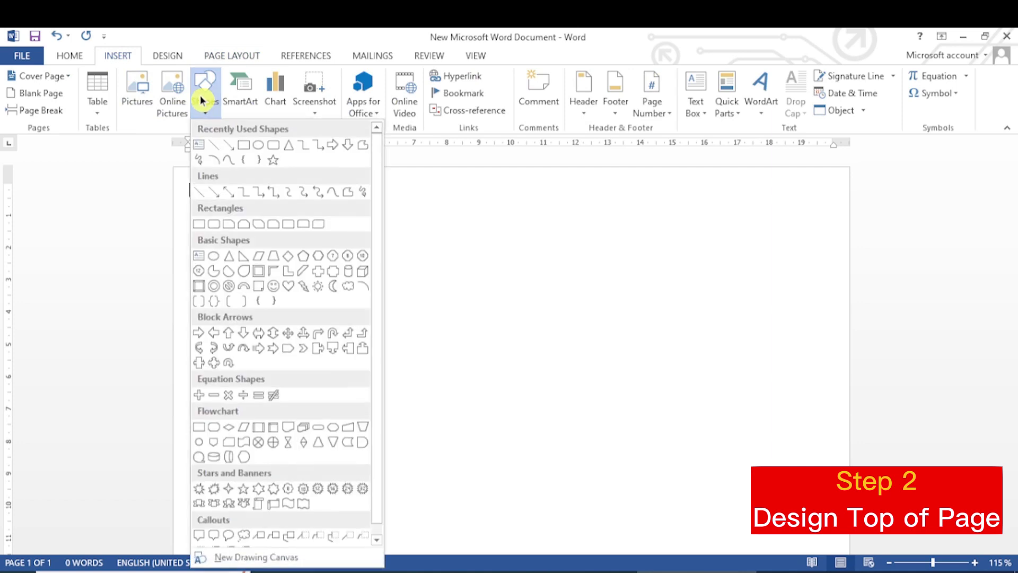
click(289, 350)
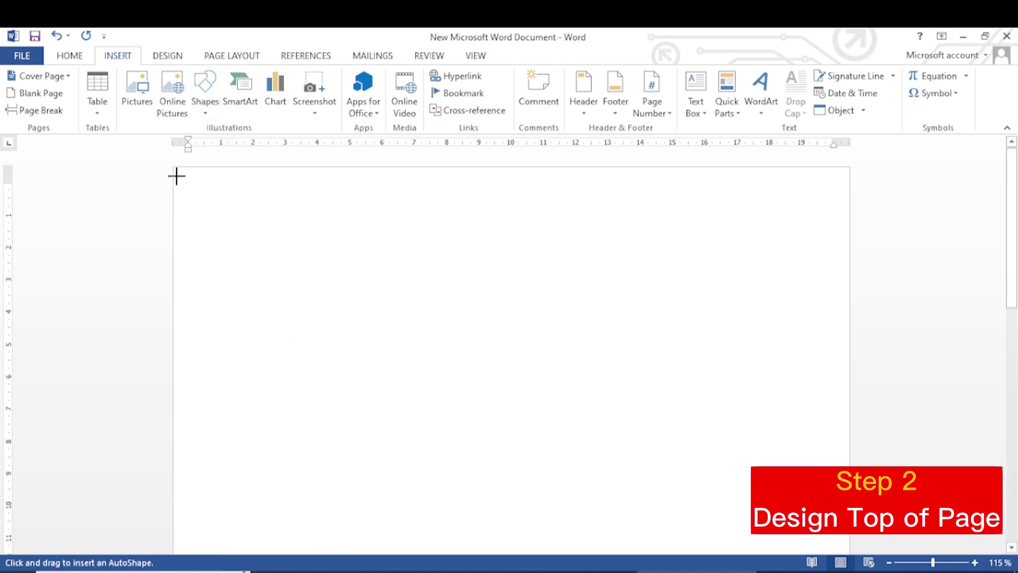
drag(176, 167, 422, 276)
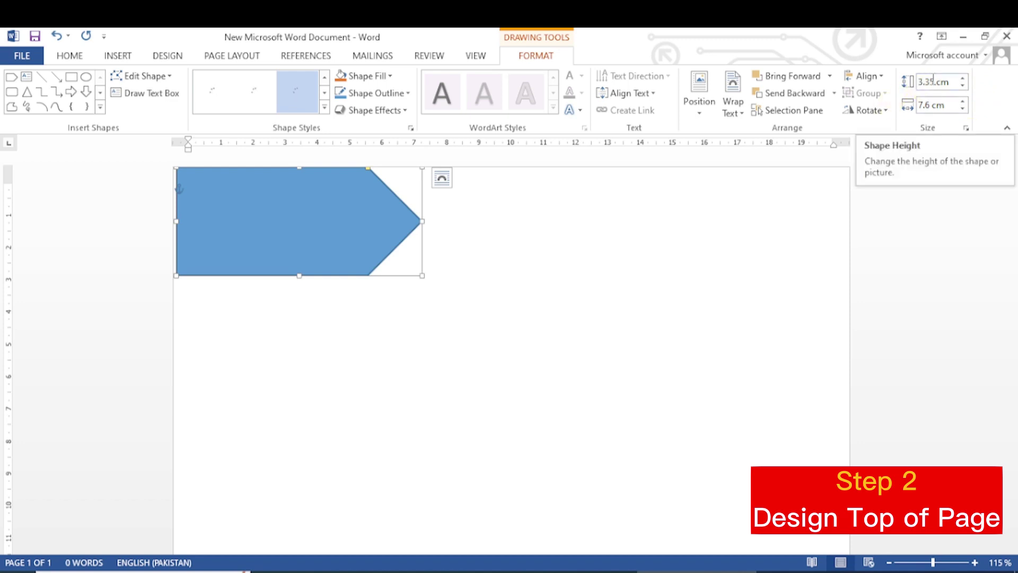
Step: Set the pentagon arrow's height to 4.88 cm and width to 12.67 cm
drag(935, 80, 923, 82)
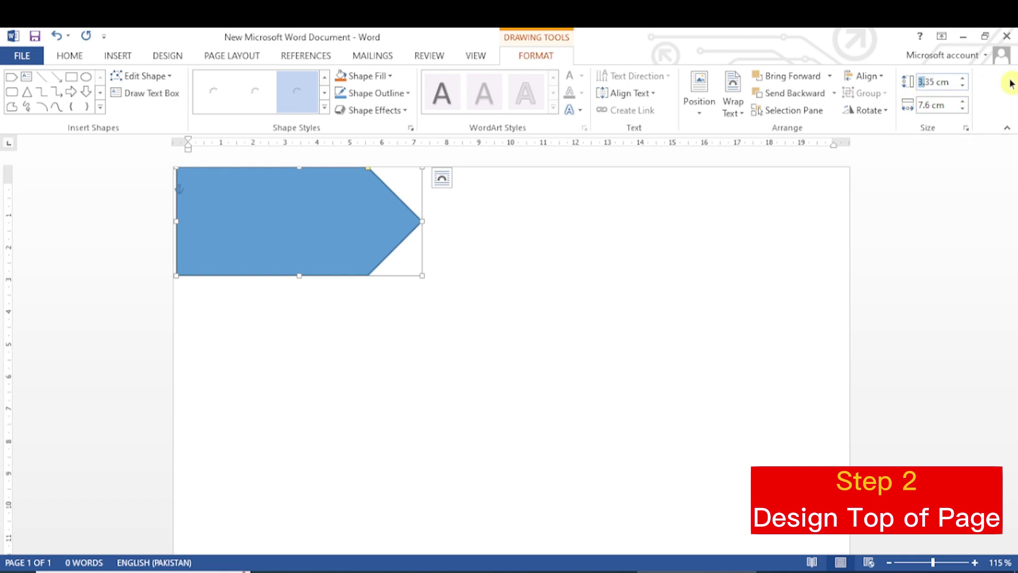
text(4)
key(Right)
key(Right)
key(BackSpace)
key(BackSpace)
text(.88)
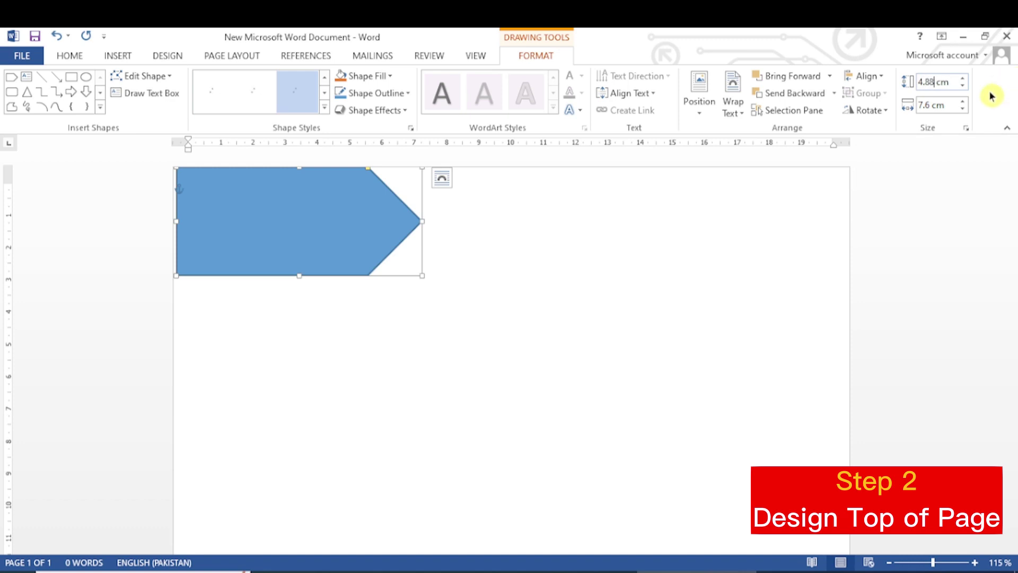
click(931, 104)
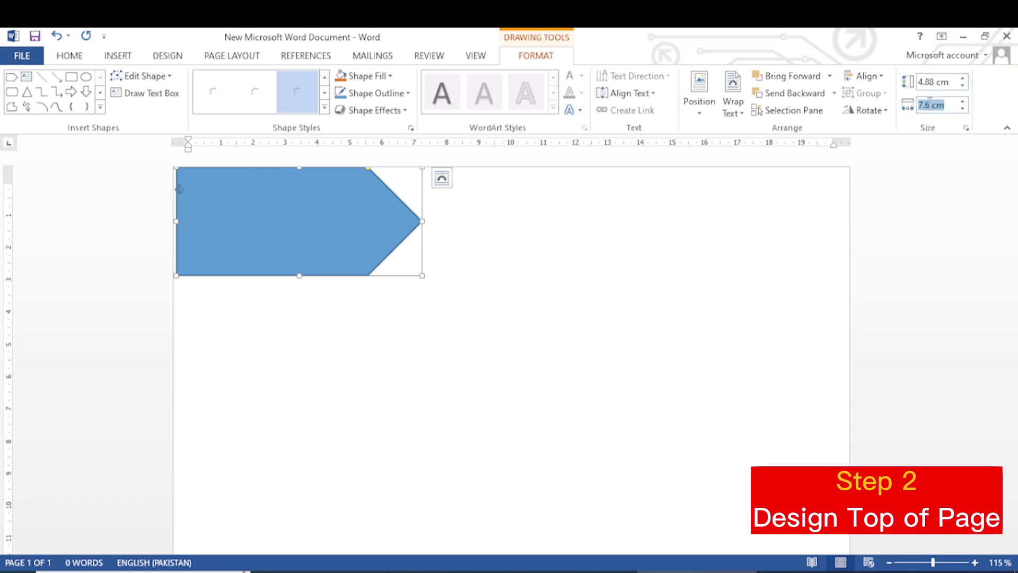
click(921, 105)
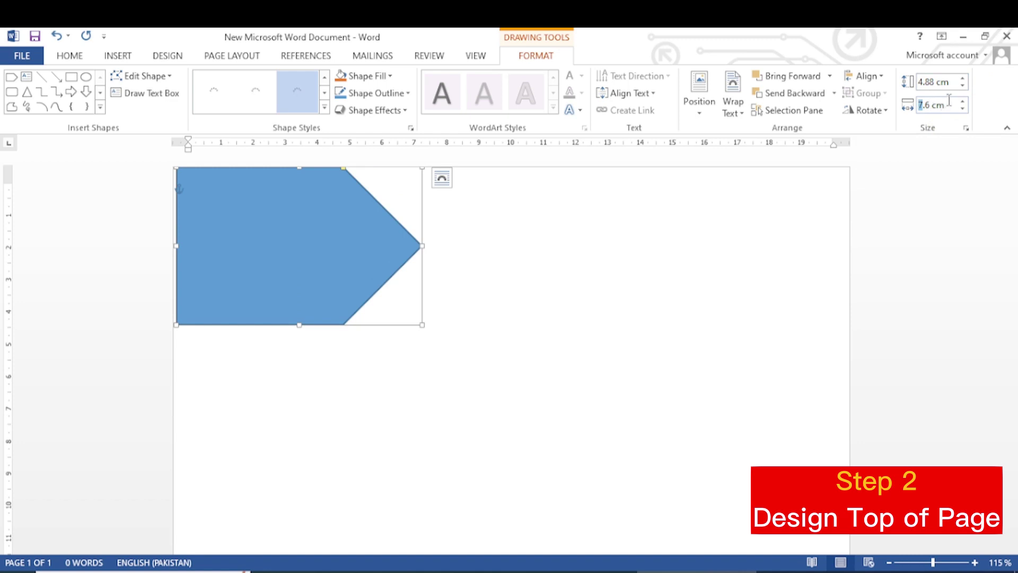
text(12.67)
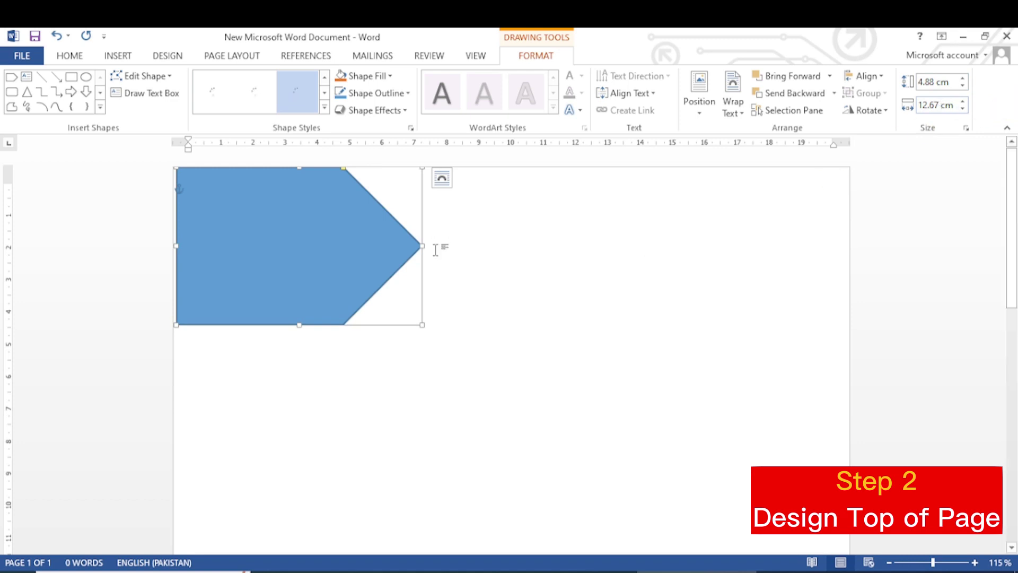
key(Return)
click(578, 279)
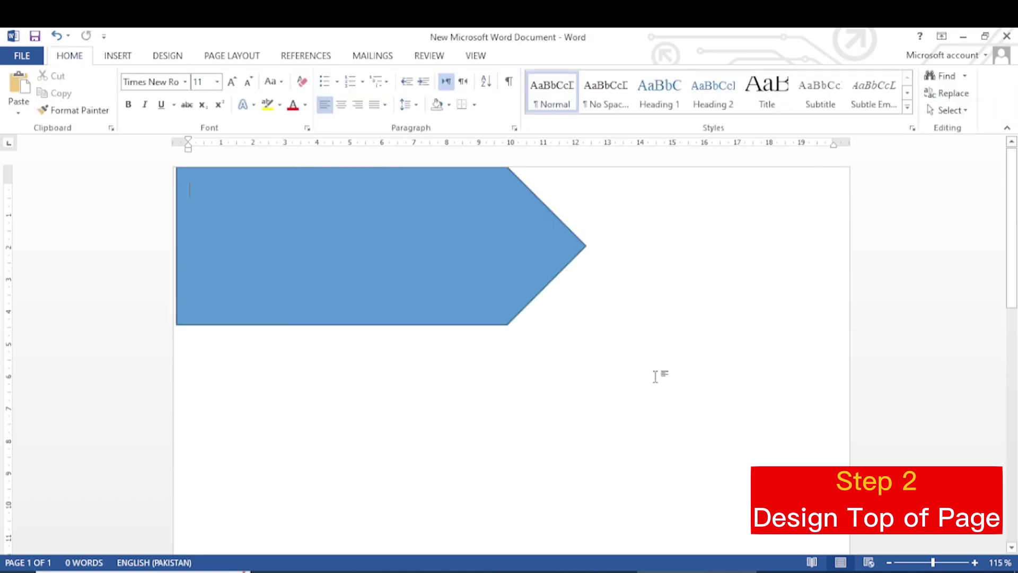
click(435, 268)
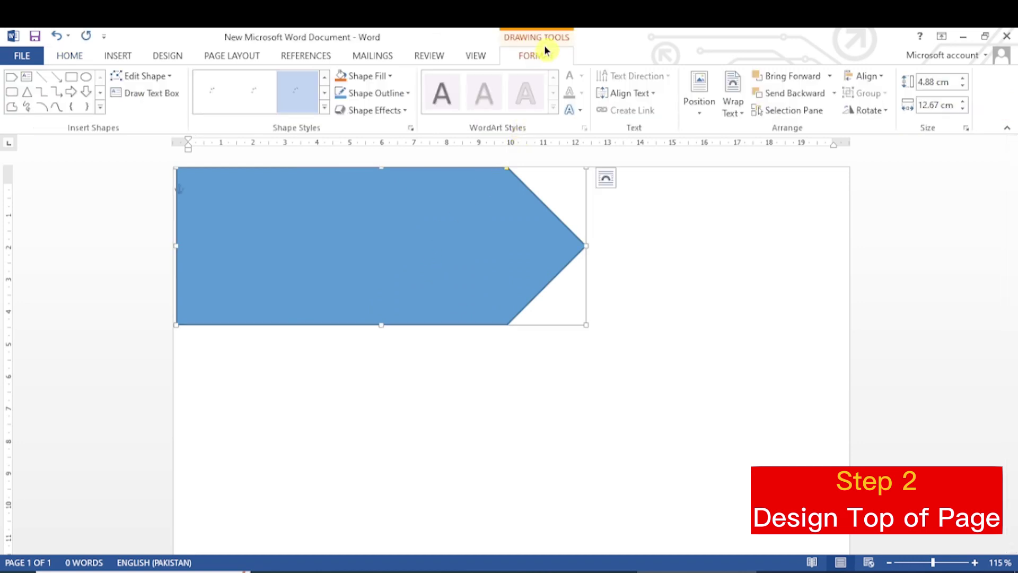
Step: Give the arrow a white outline with a thicker line weight
click(410, 102)
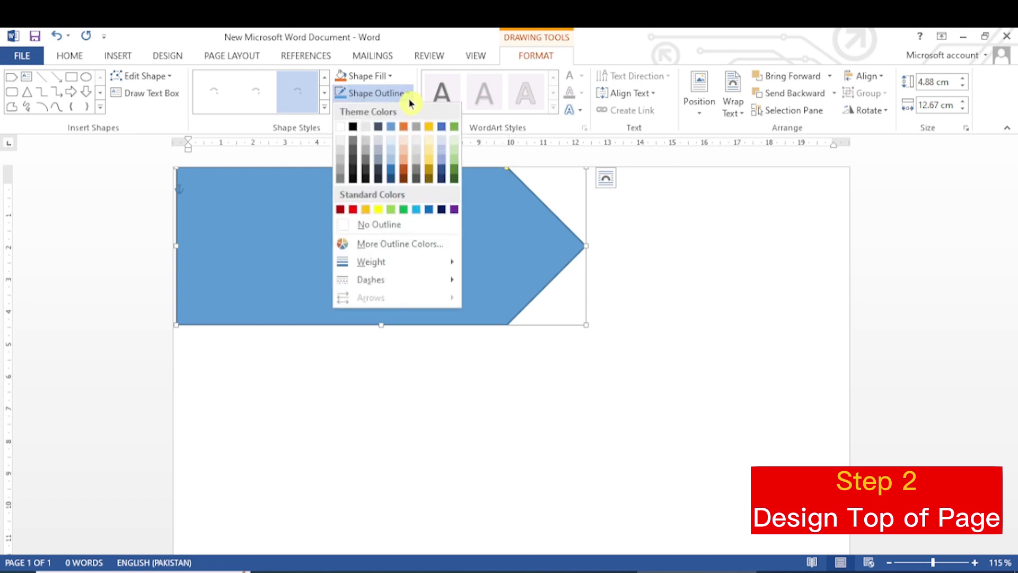
click(342, 128)
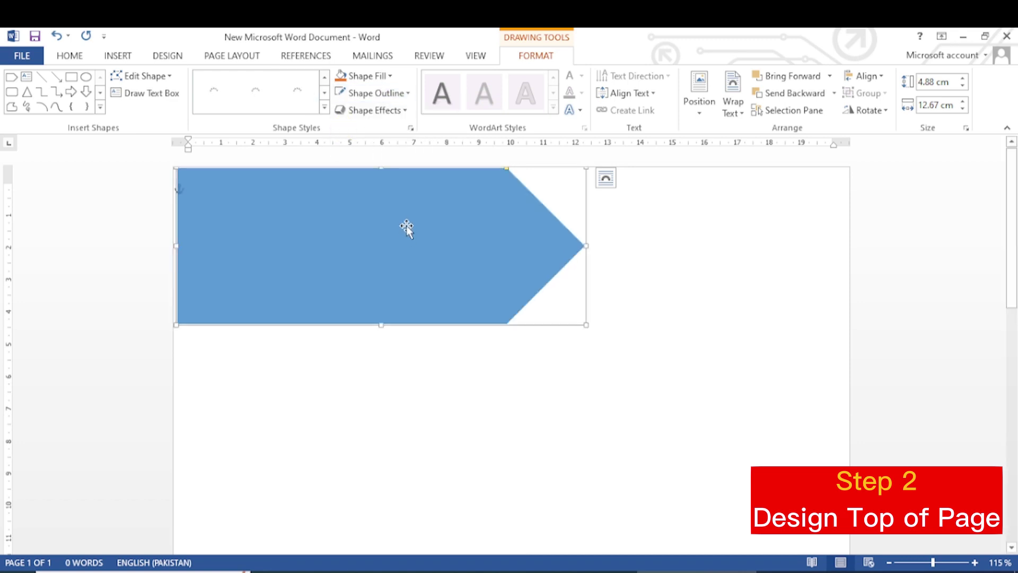
click(407, 80)
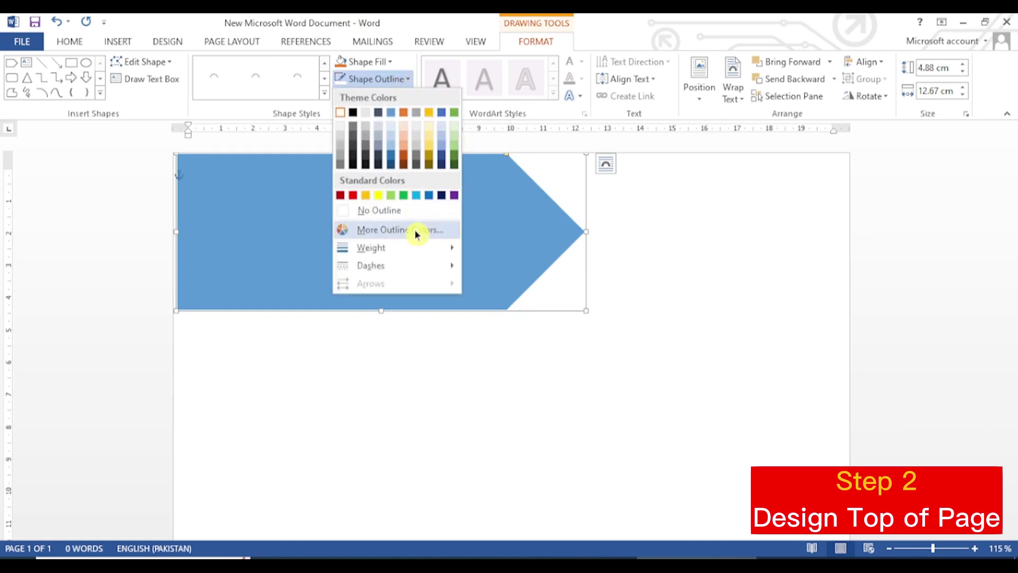
mouse_move(408, 254)
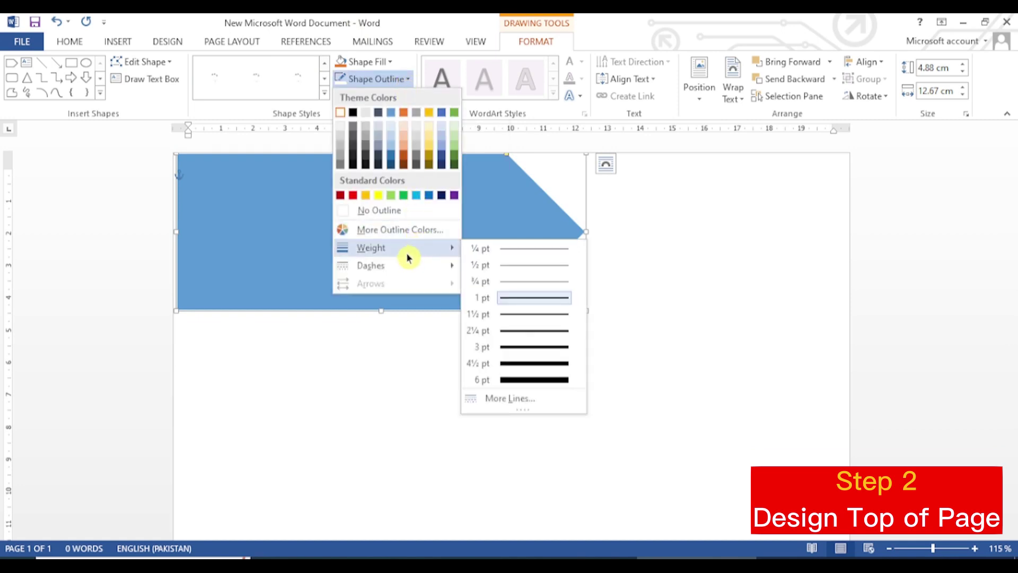
click(521, 372)
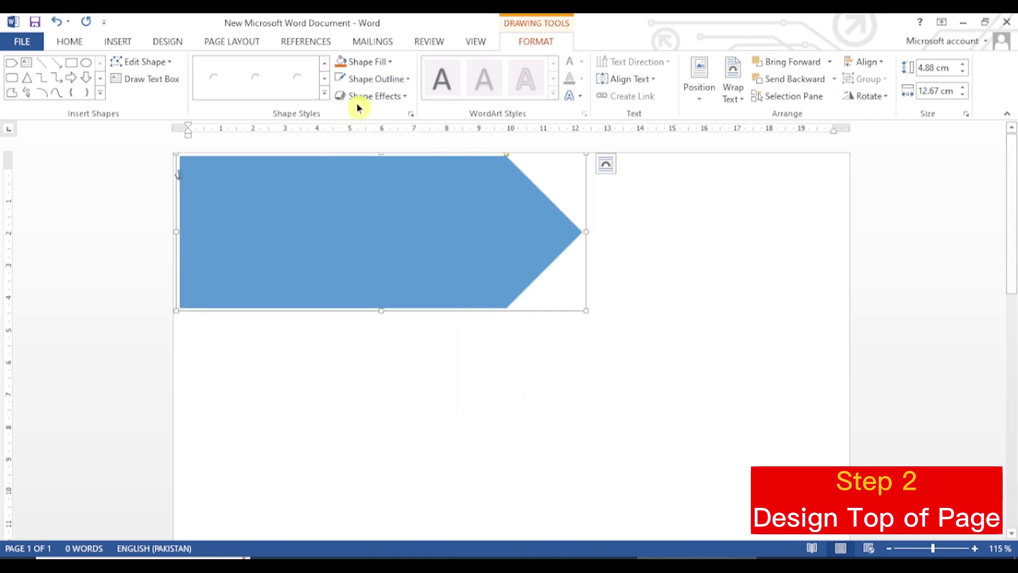
Step: Fill the arrow with light blue
click(393, 63)
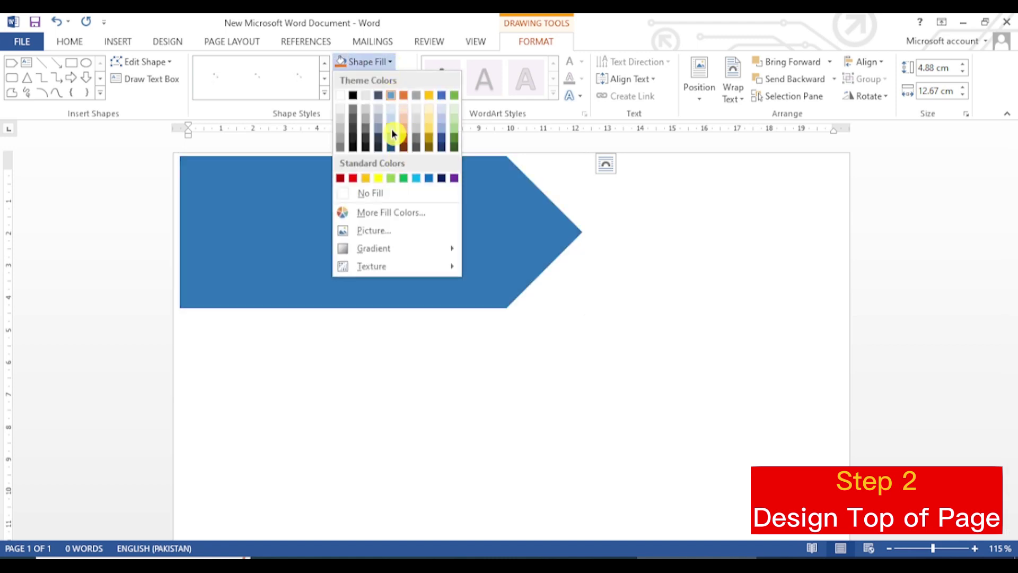
click(416, 178)
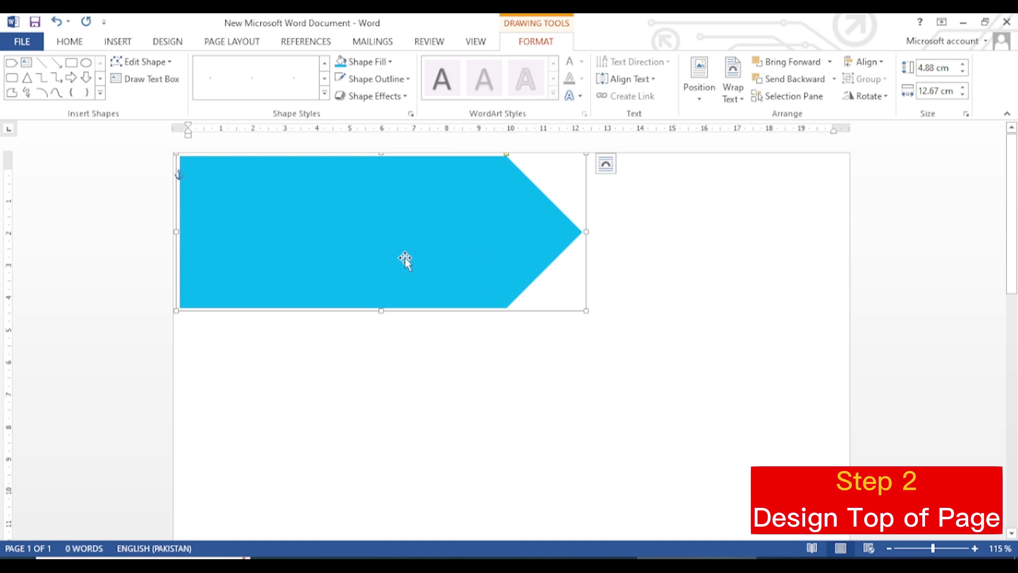
click(118, 41)
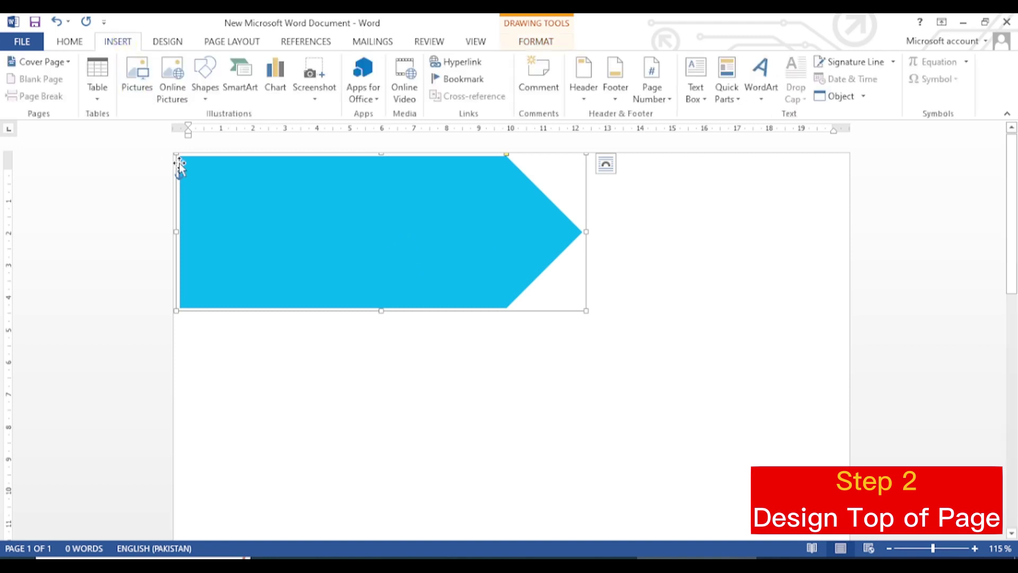
Step: Draw a rectangle across the top of the page
click(204, 94)
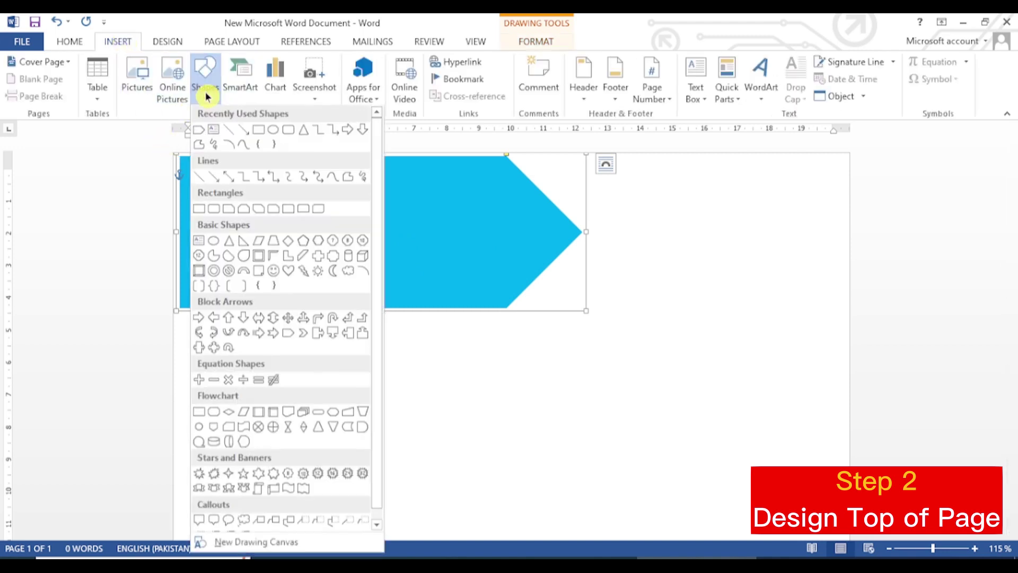
click(260, 132)
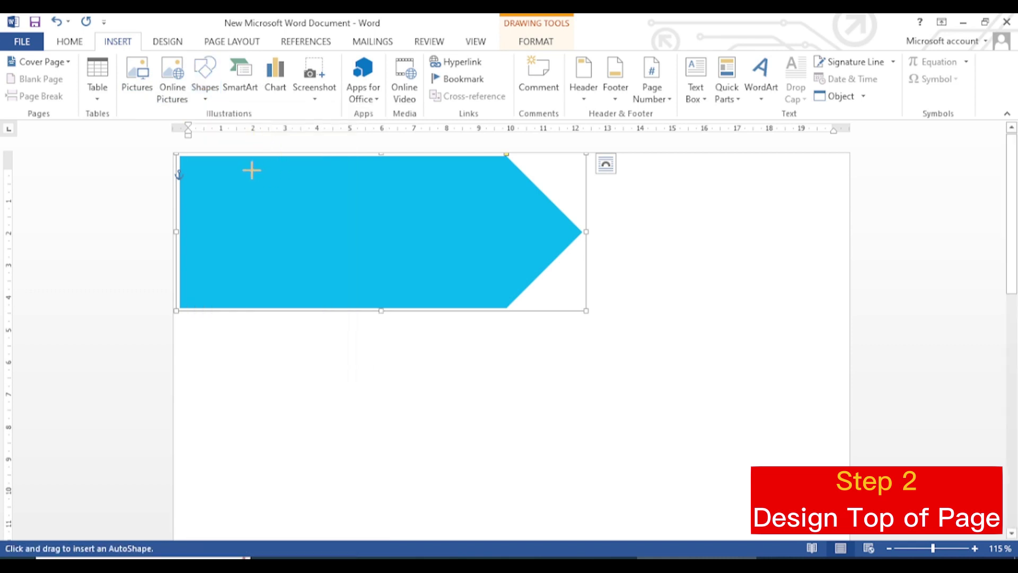
drag(238, 160, 849, 276)
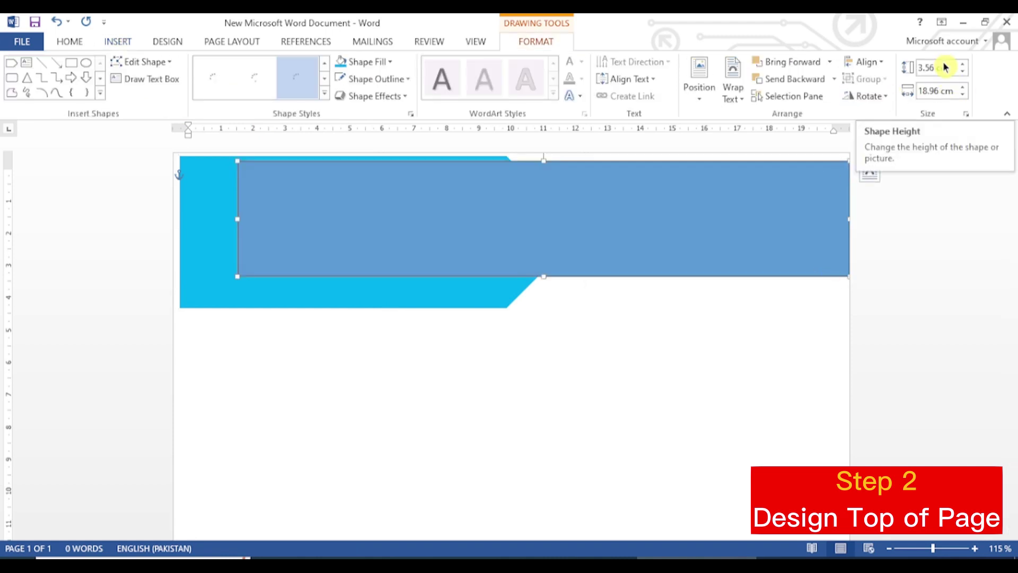
Step: Size the rectangle to 4.55 cm high and 11.89 cm wide
click(945, 66)
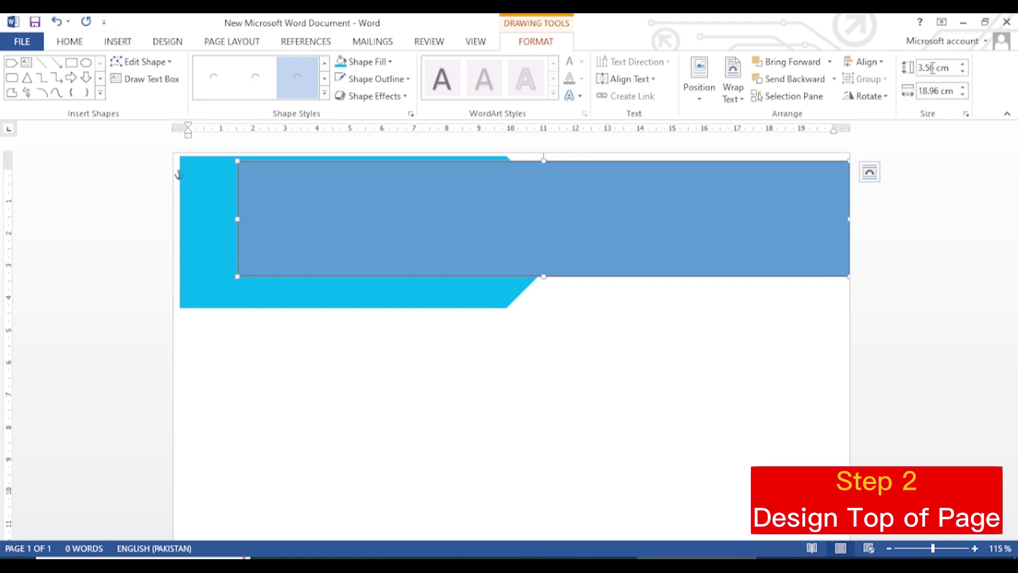
drag(949, 66, 915, 66)
text(4)
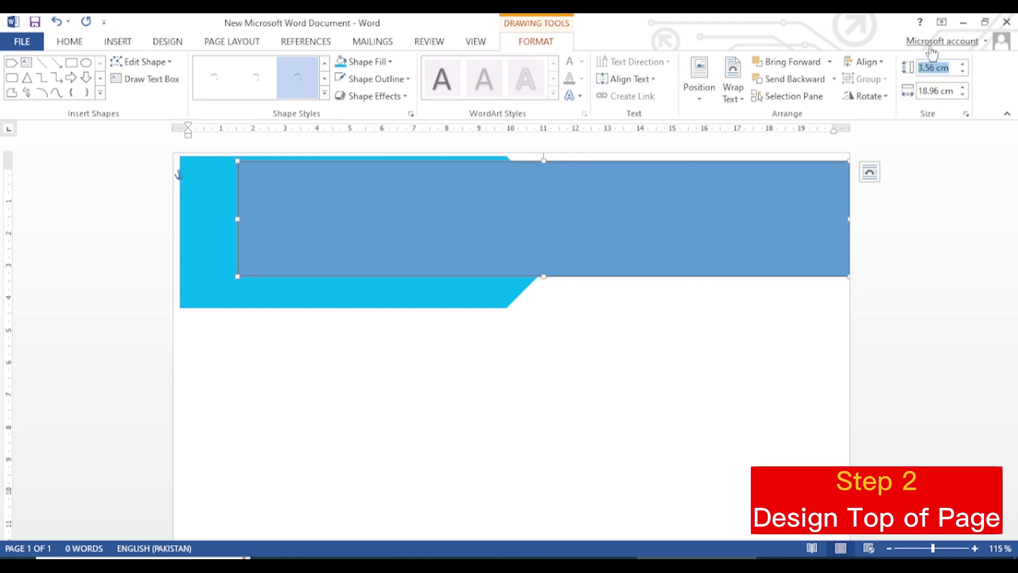
text(.55)
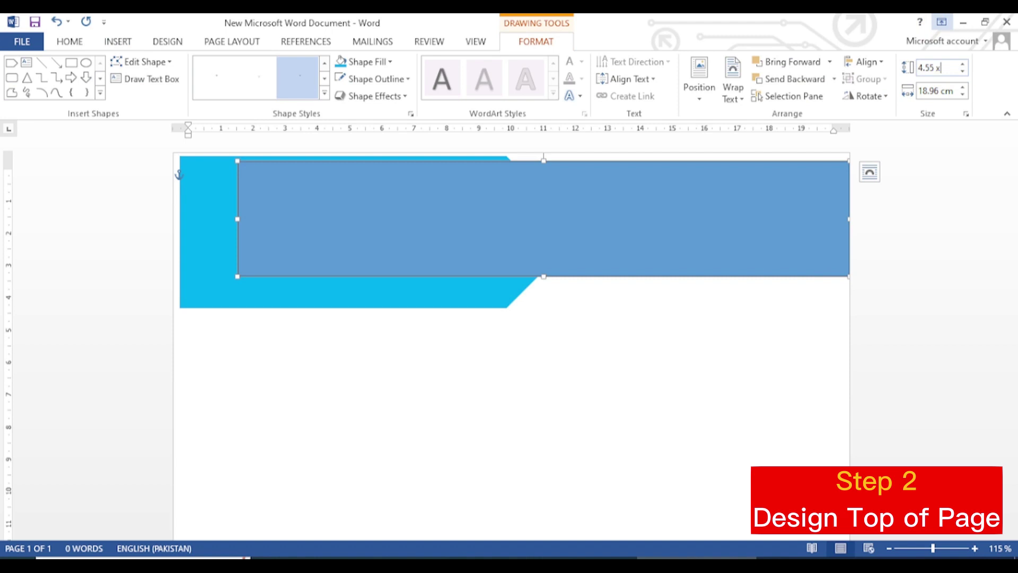
text( x)
key(BackSpace)
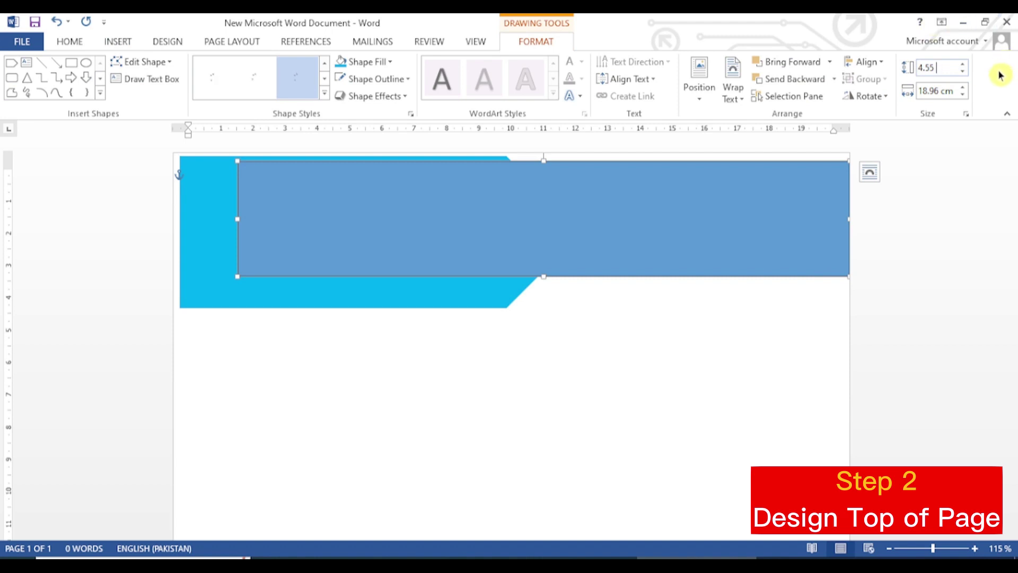
text(cm)
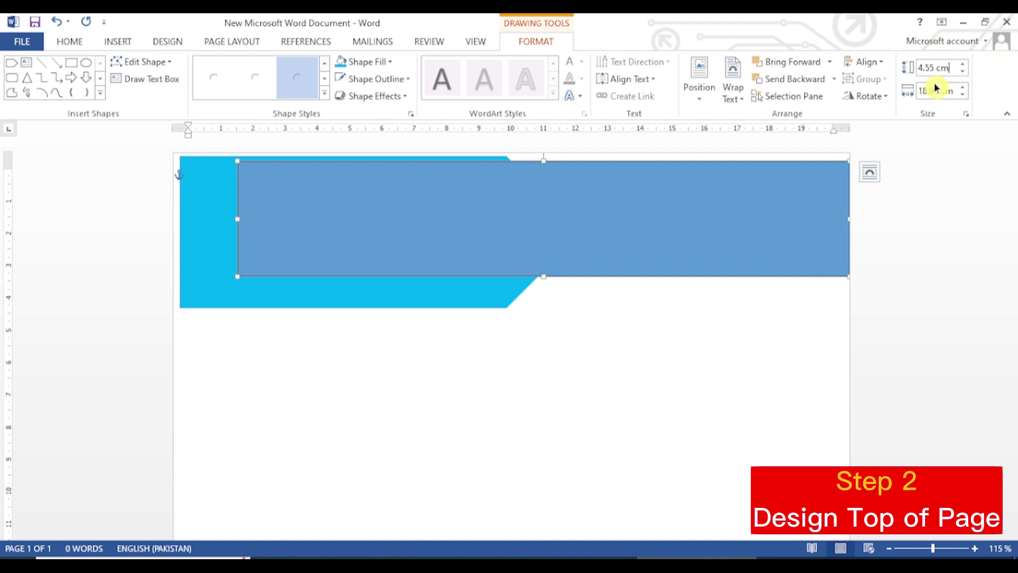
click(913, 93)
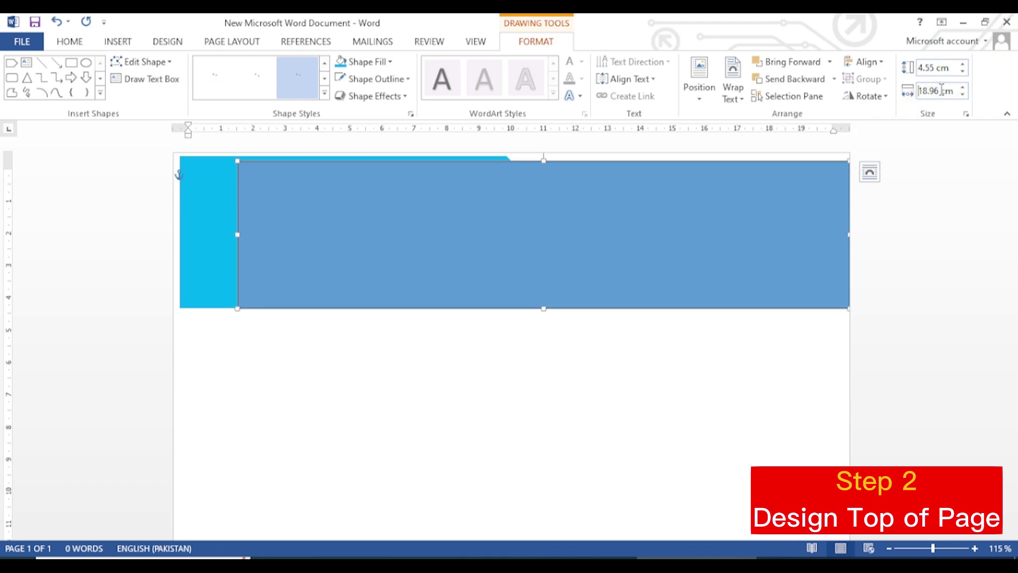
click(940, 90)
text(11.89)
key(Delete)
key(Delete)
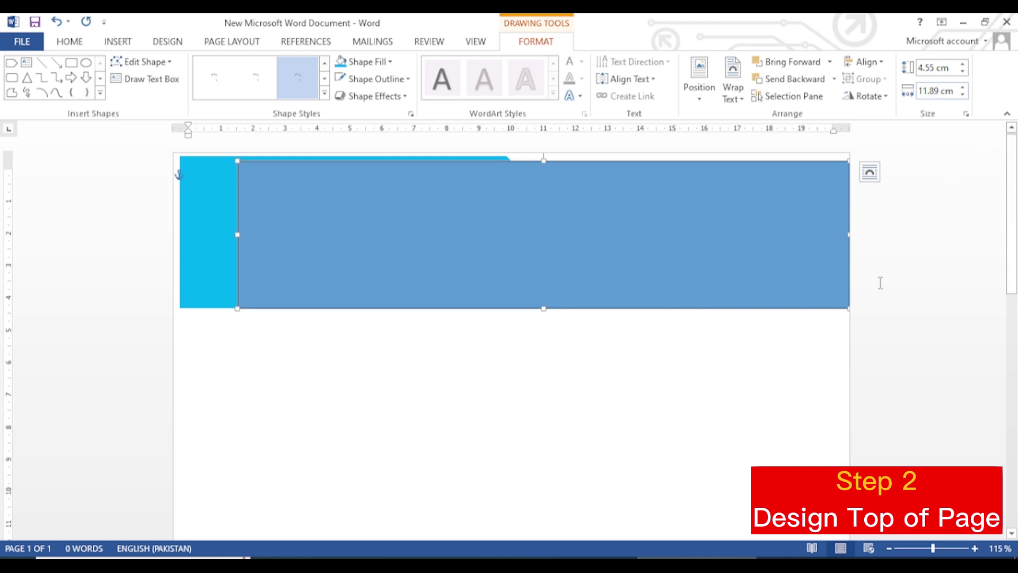
click(719, 457)
Step: Move the rectangle to the page's right edge and the arrow into the top-left corner
click(419, 221)
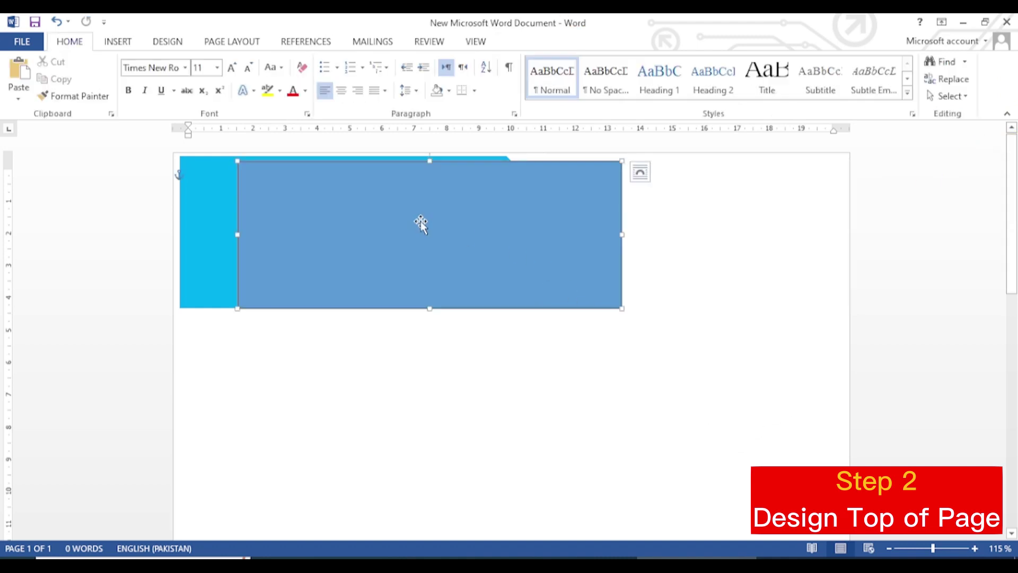
drag(522, 243, 745, 229)
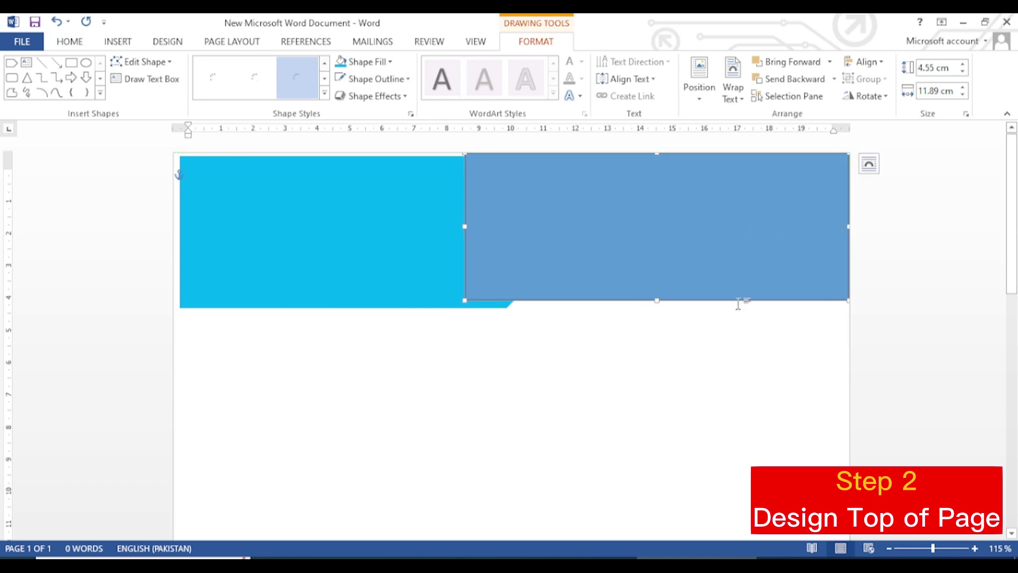
drag(276, 234, 251, 215)
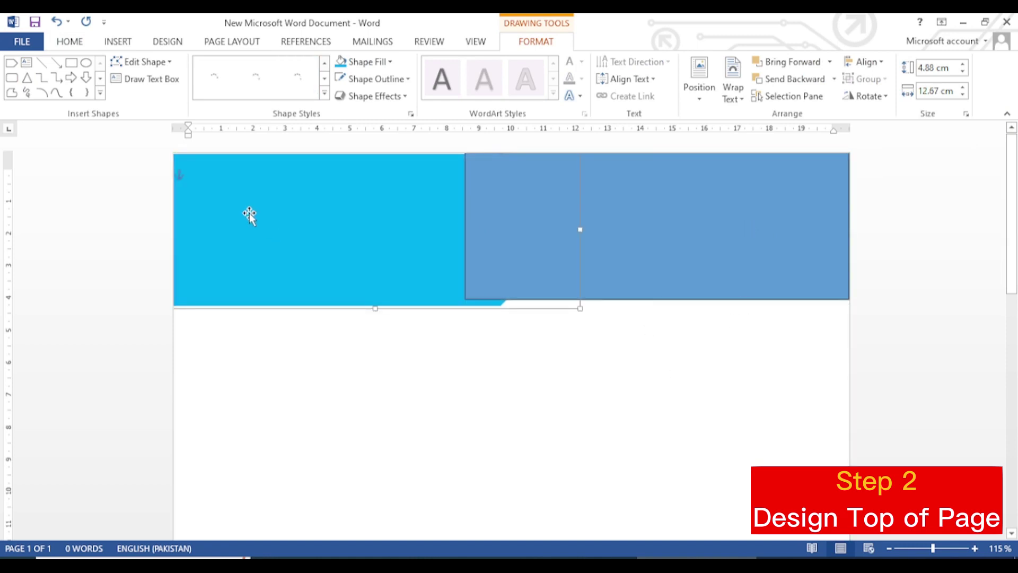
Step: Bring the light-blue arrow to the front so its point overlaps the rectangle
right_click(249, 212)
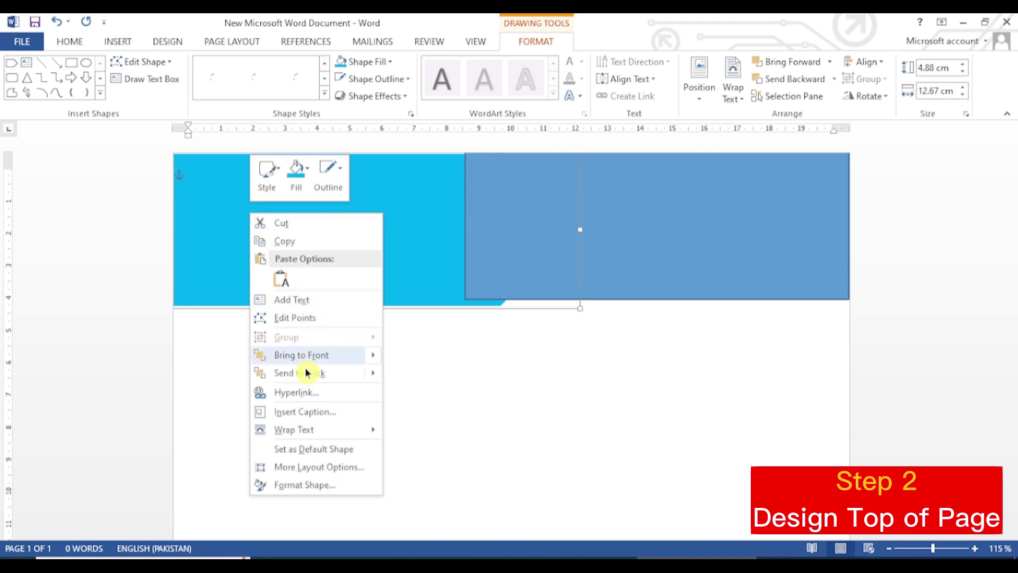
mouse_move(298, 438)
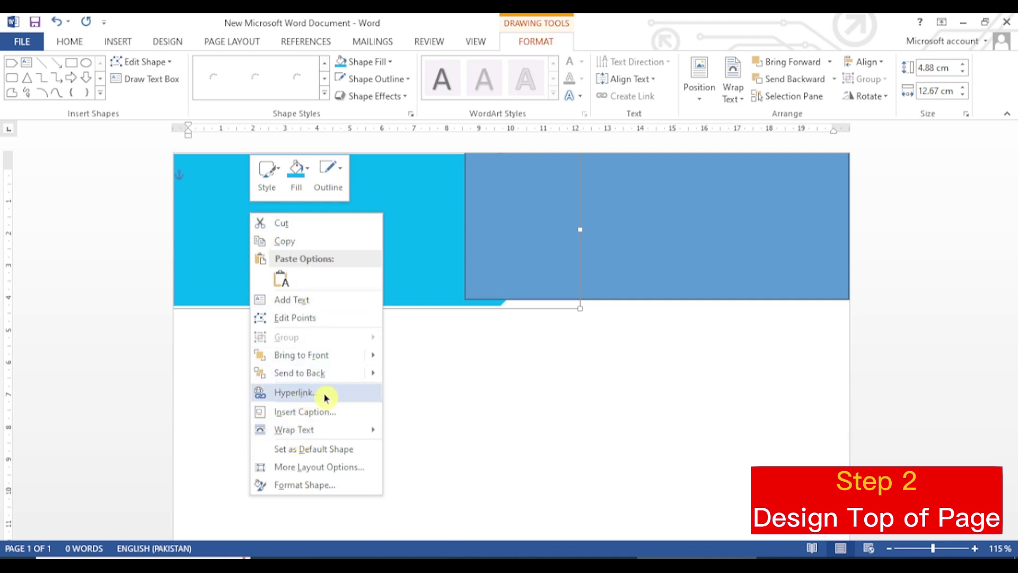
mouse_move(330, 355)
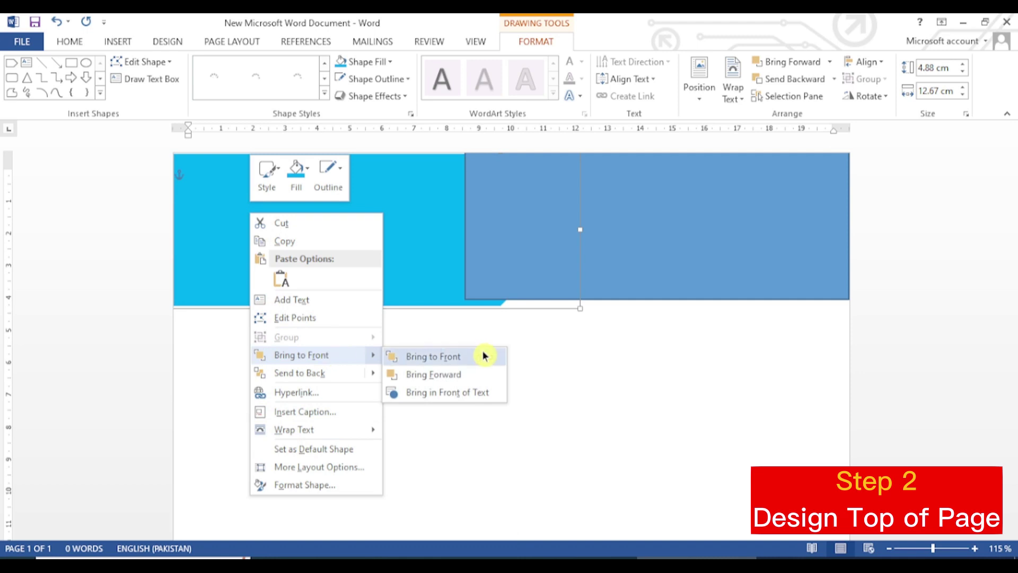
click(454, 354)
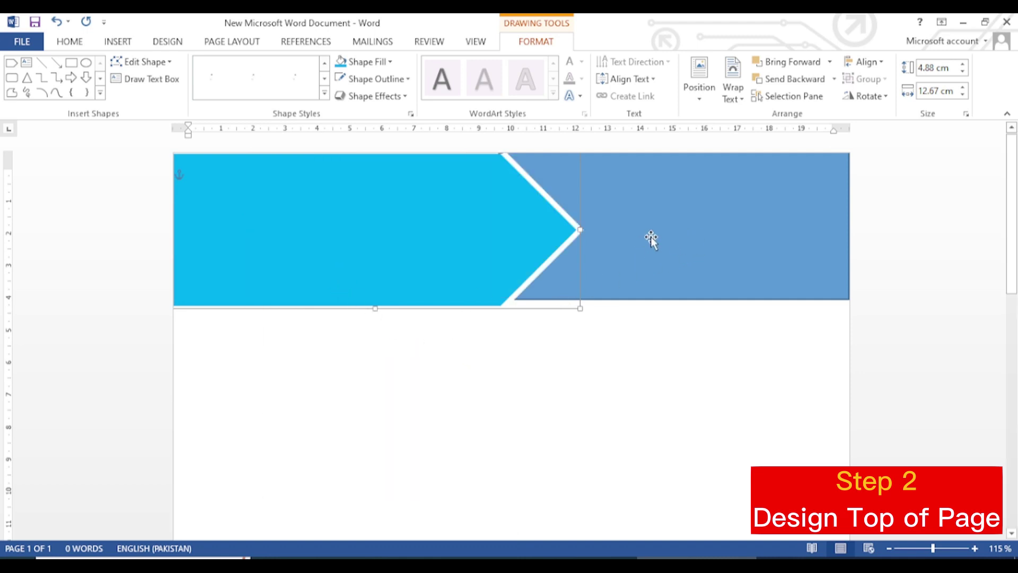
click(685, 220)
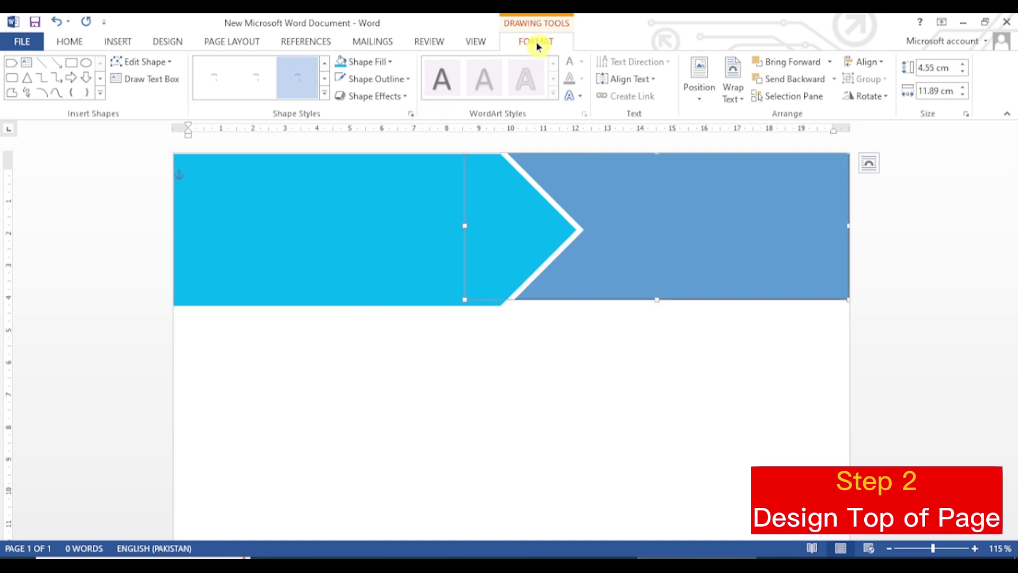
Step: Remove the rectangle's outline and fill it dark blue
click(401, 79)
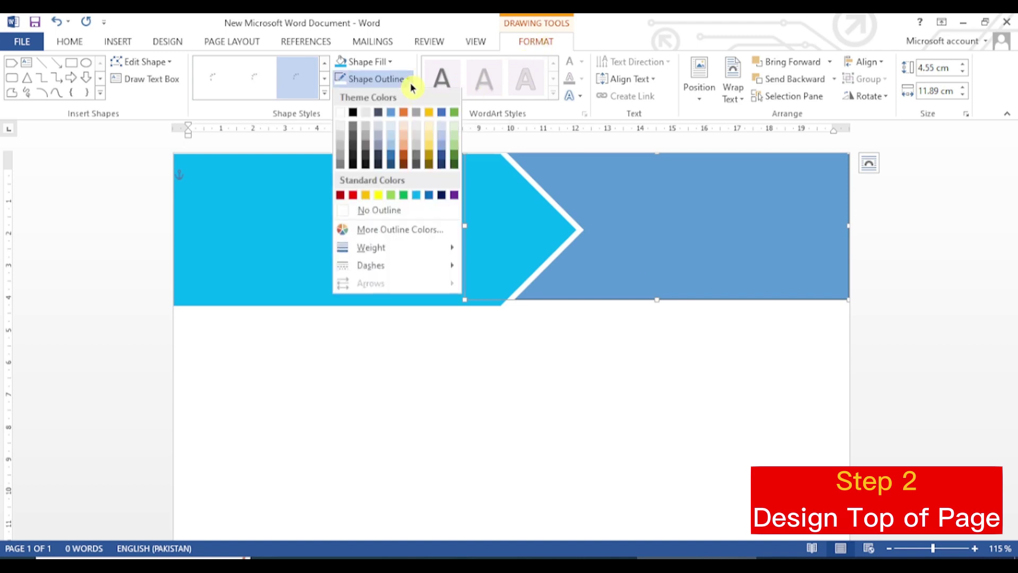
click(400, 212)
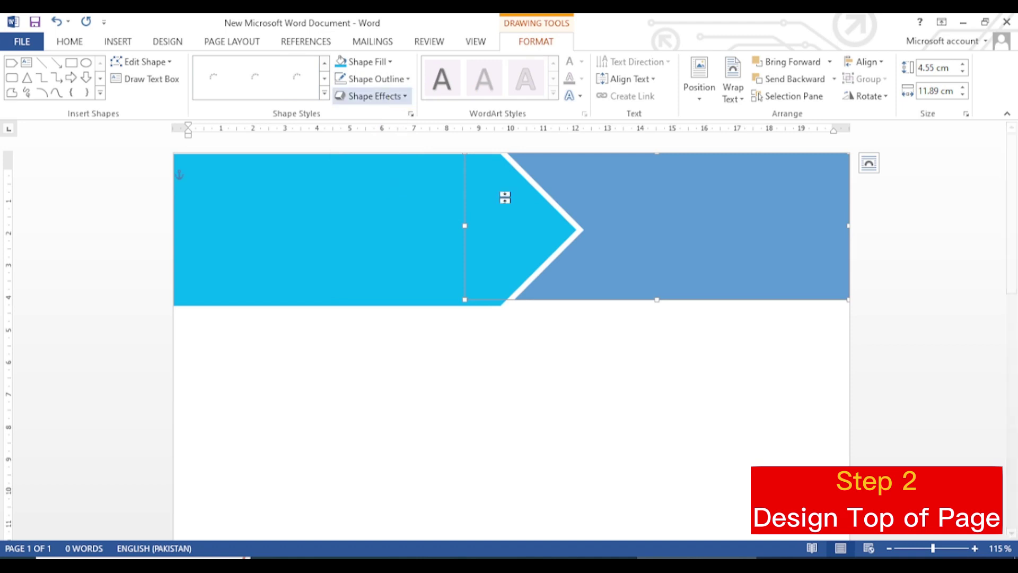
click(393, 64)
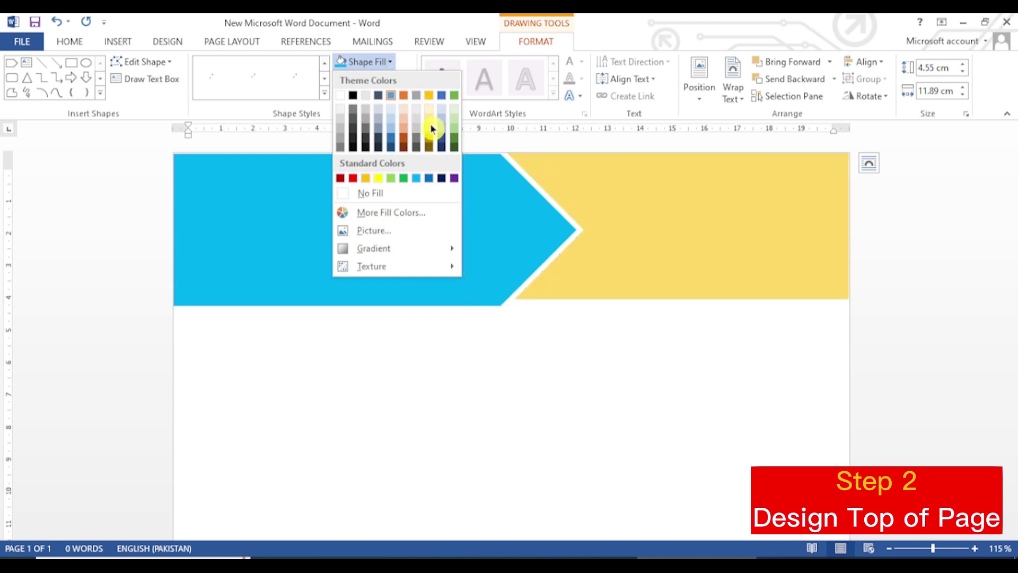
click(444, 179)
click(671, 345)
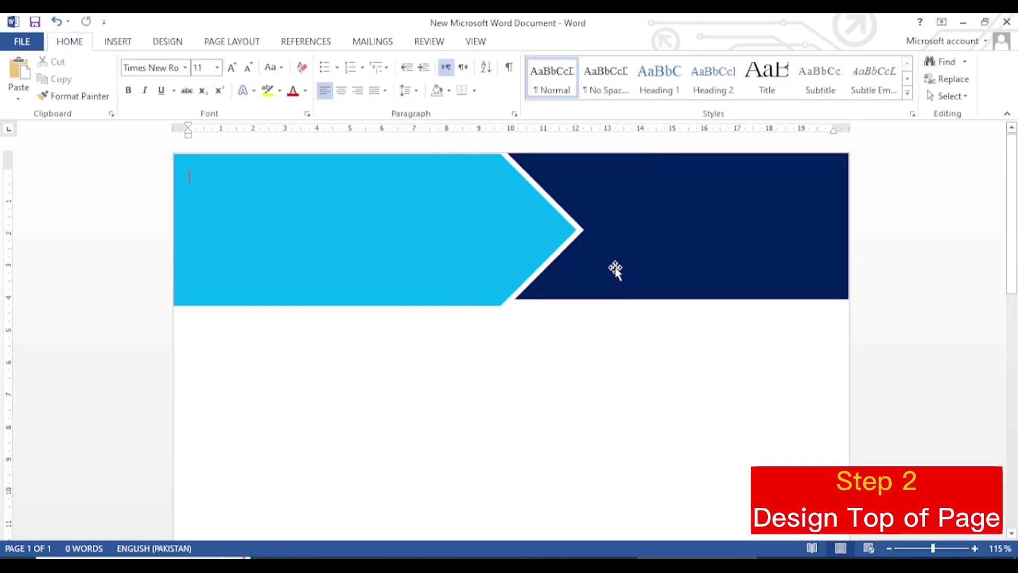
click(630, 260)
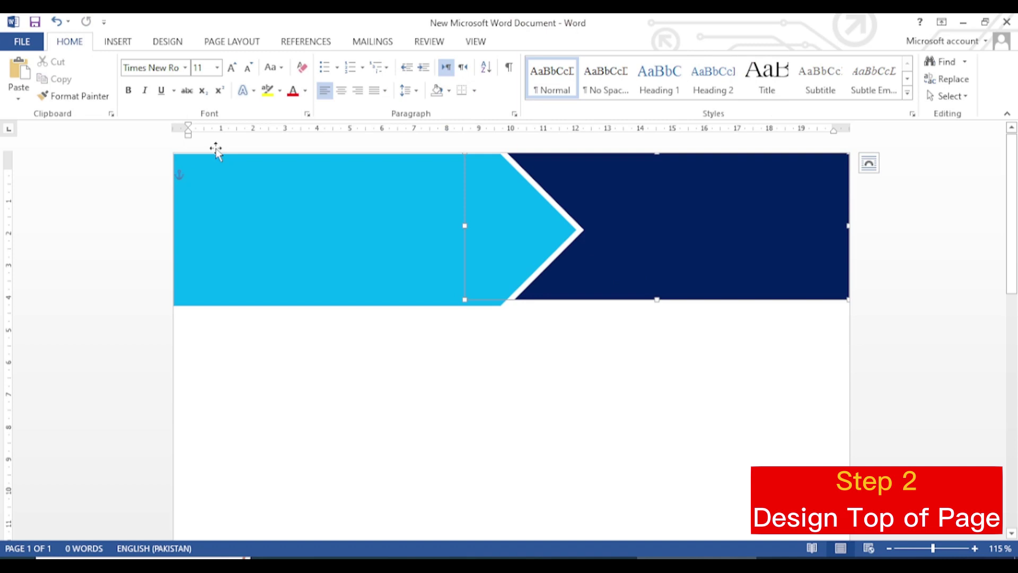
Step: Draw a thin rectangle along the dark band's bottom edge and nudge it flush underneath
click(128, 42)
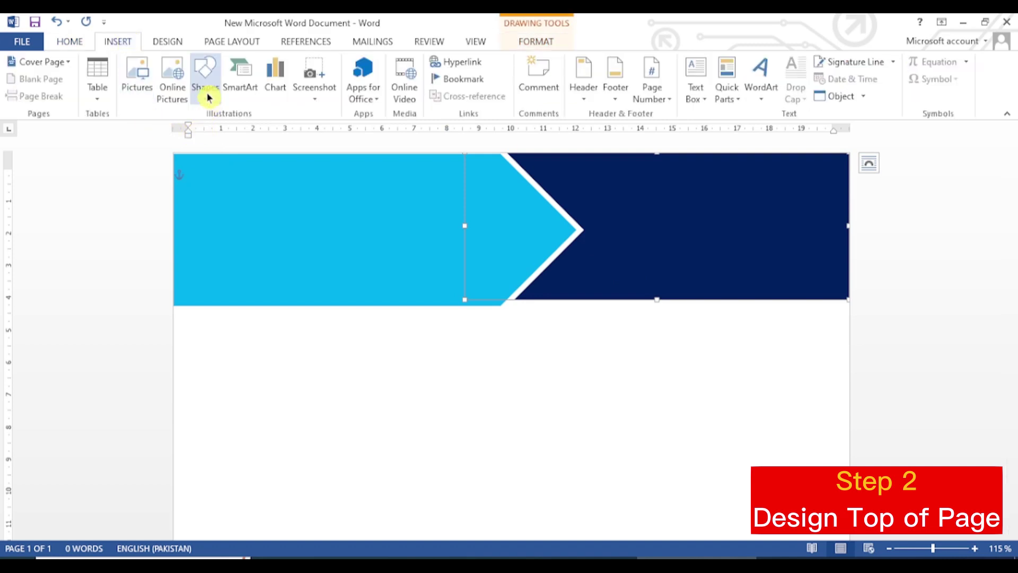
click(206, 94)
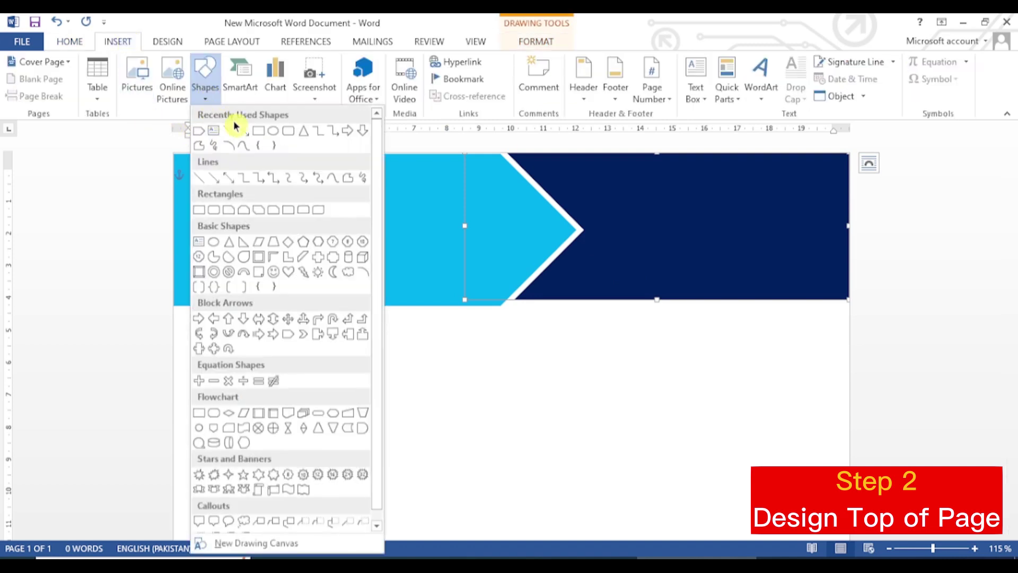
click(261, 130)
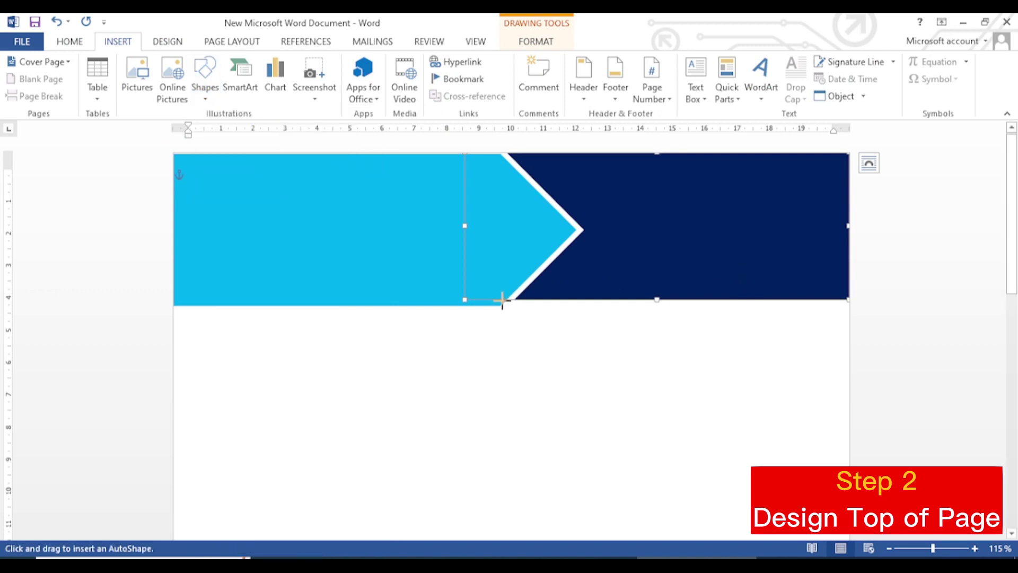
drag(502, 300, 842, 317)
click(736, 255)
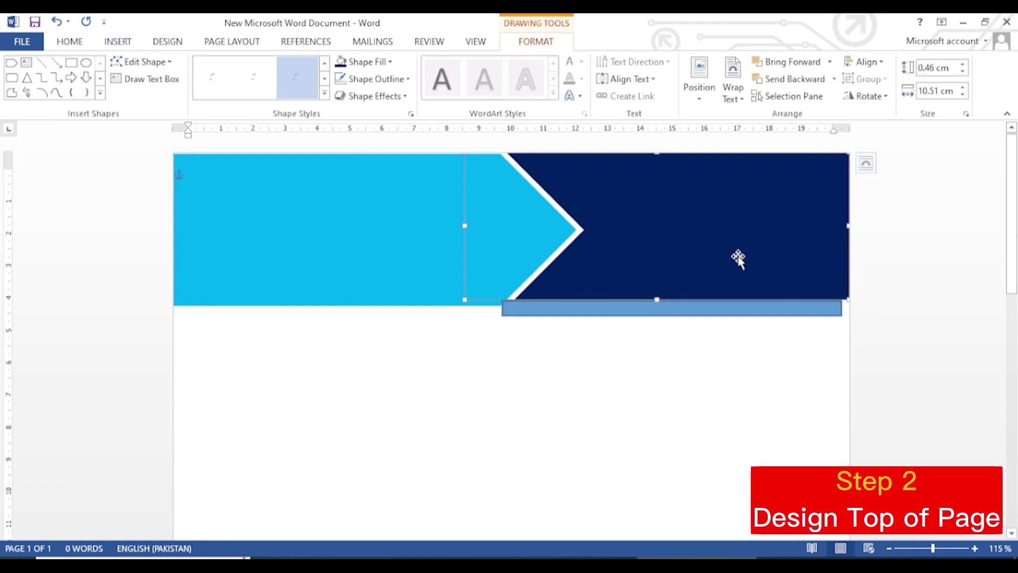
click(689, 310)
drag(765, 313, 762, 309)
click(282, 207)
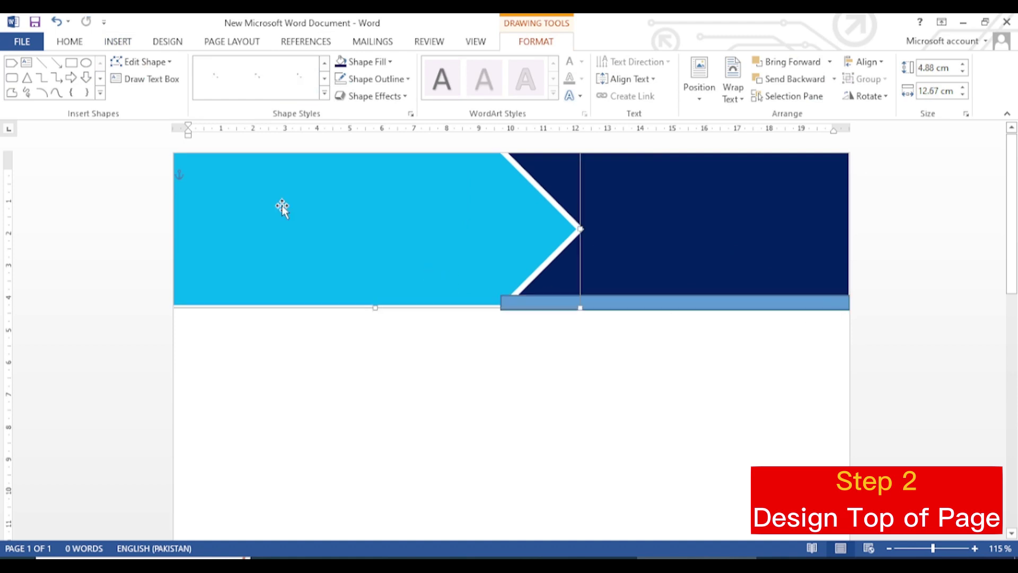
Step: Bring the light-blue arrow to the front, over the thin bar's left end
right_click(273, 198)
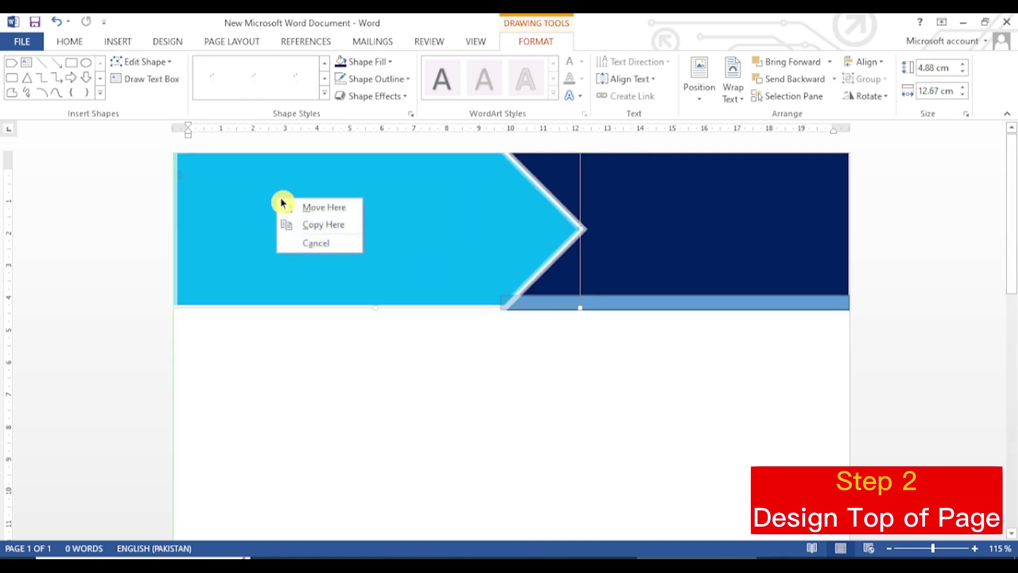
key(Escape)
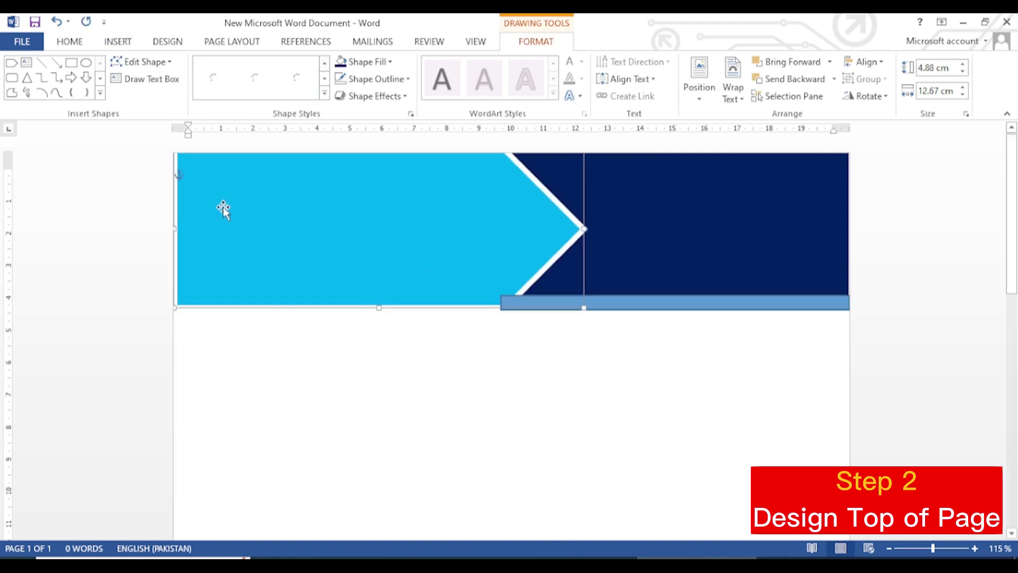
right_click(222, 205)
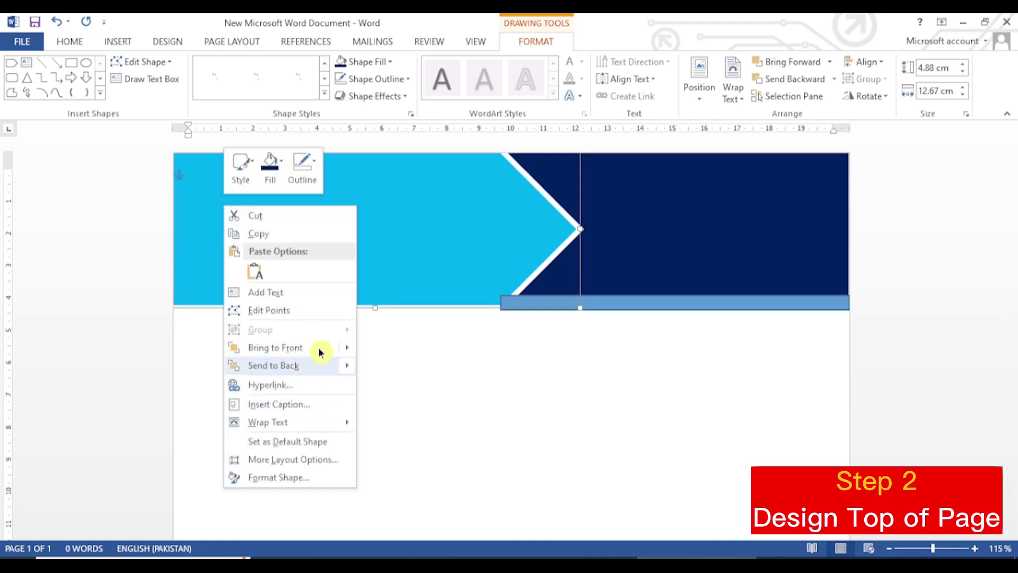
mouse_move(348, 348)
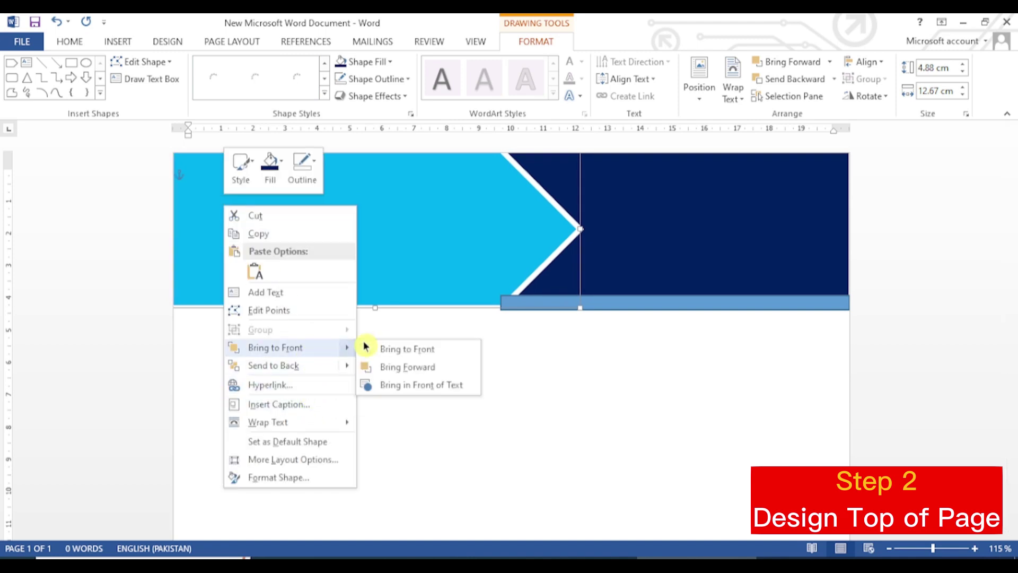
click(390, 349)
click(738, 307)
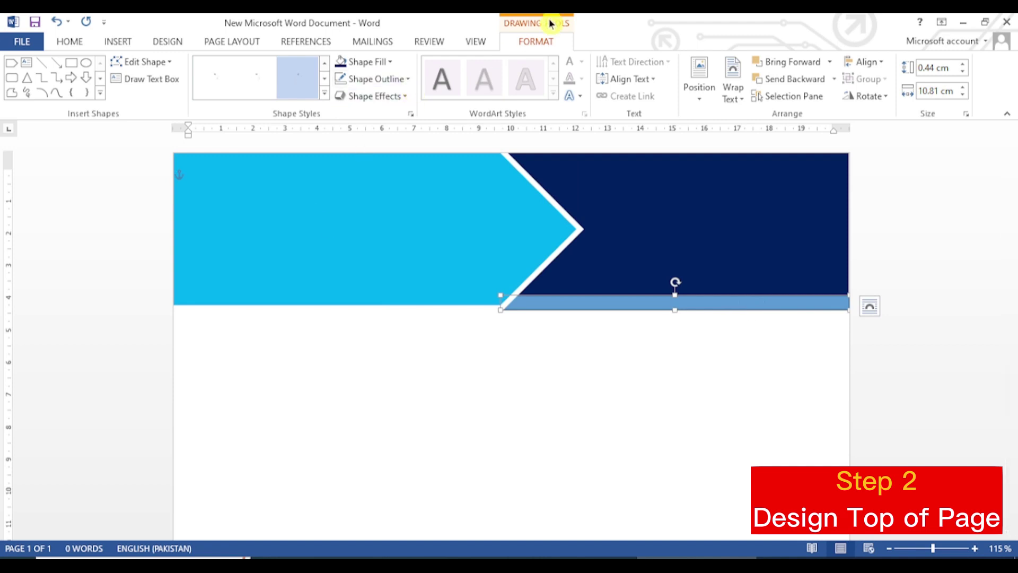
Step: Remove the thin bar's outline and fill it with the arrow's light blue
click(412, 78)
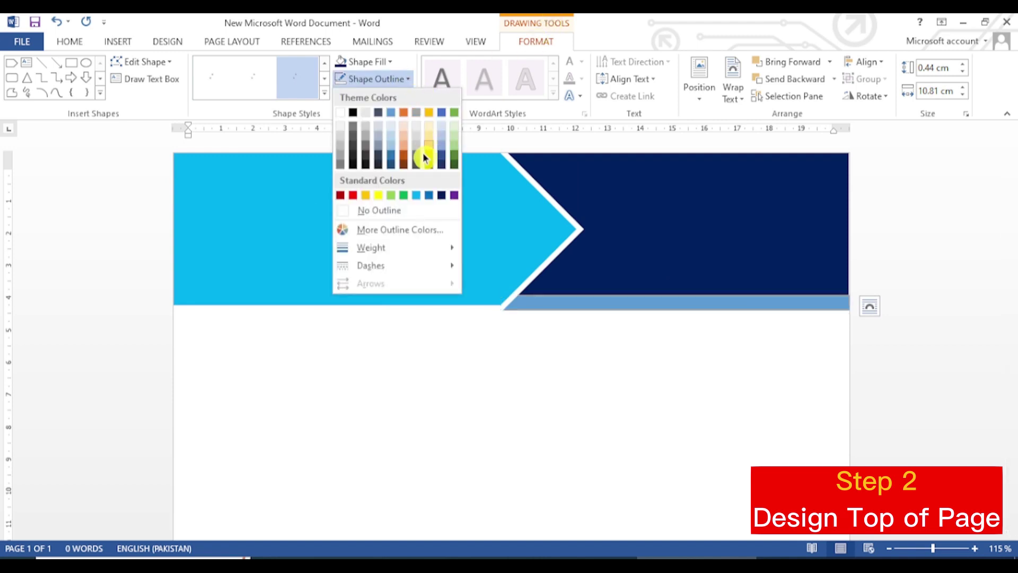
click(402, 211)
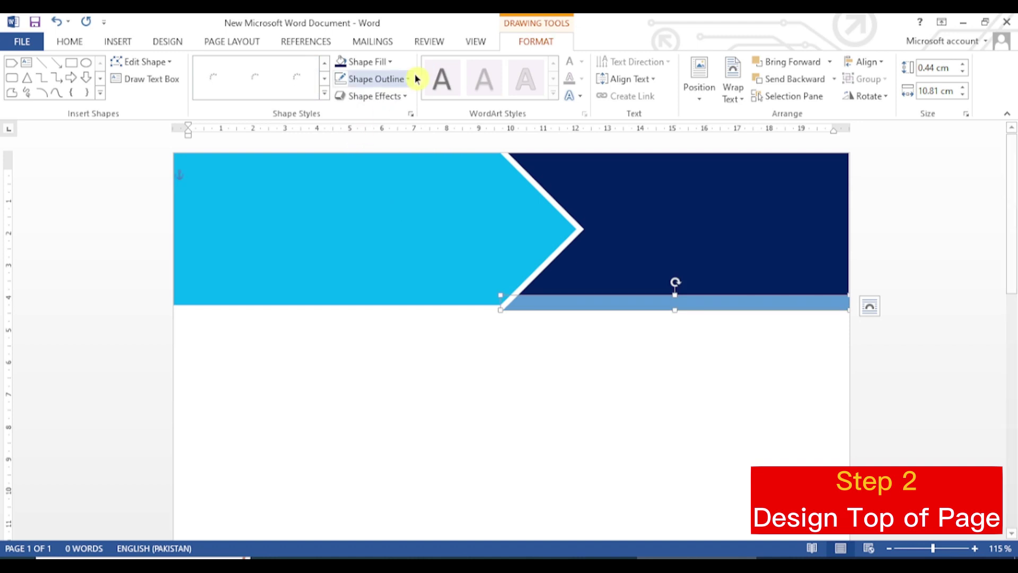
click(393, 62)
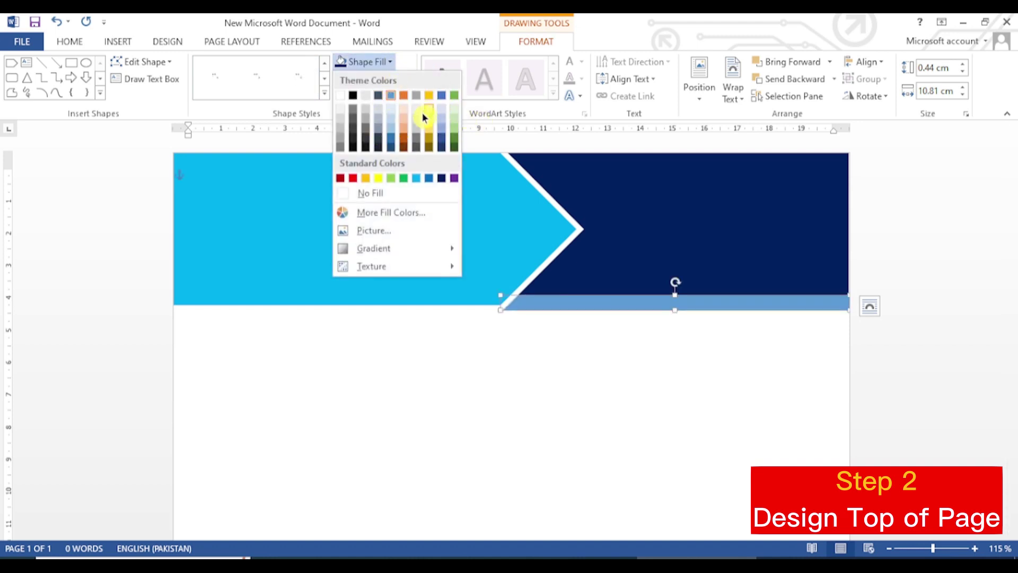
click(419, 177)
click(710, 245)
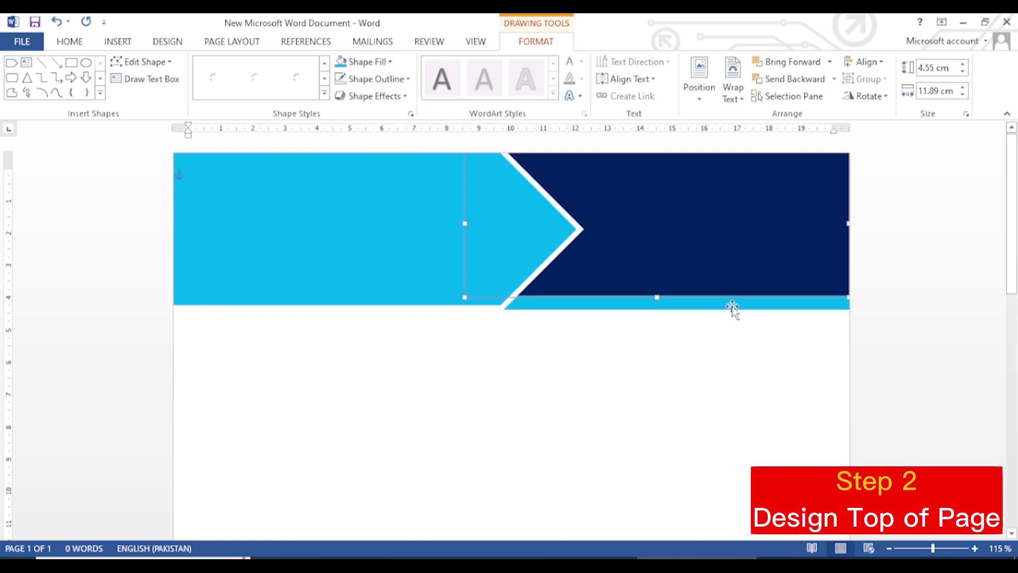
Step: Nudge the dark-blue band up one notch so the light-blue strip lines up with the arrow's bottom edge
scroll(605, 485, up, 4)
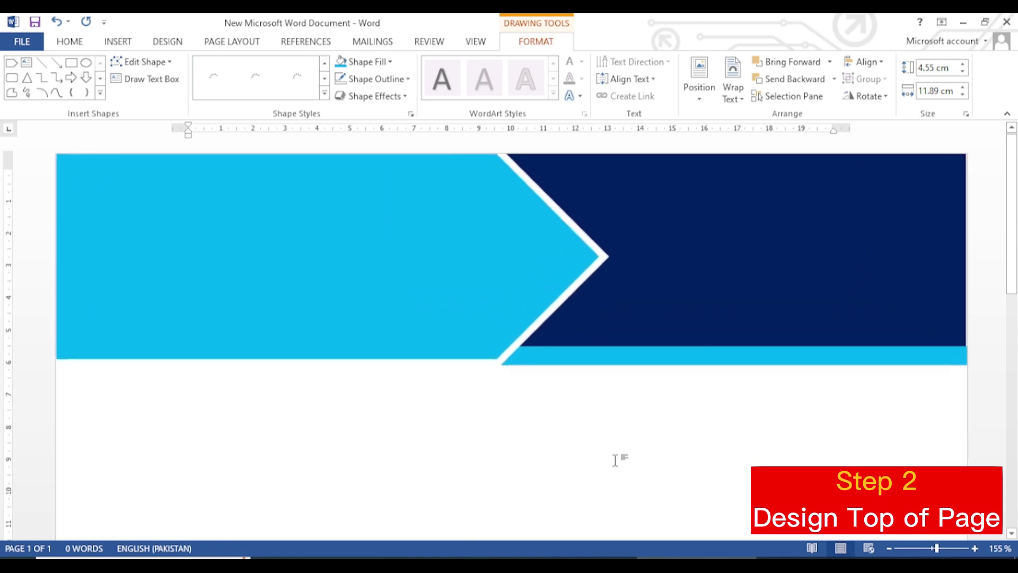
scroll(632, 435, up, 1)
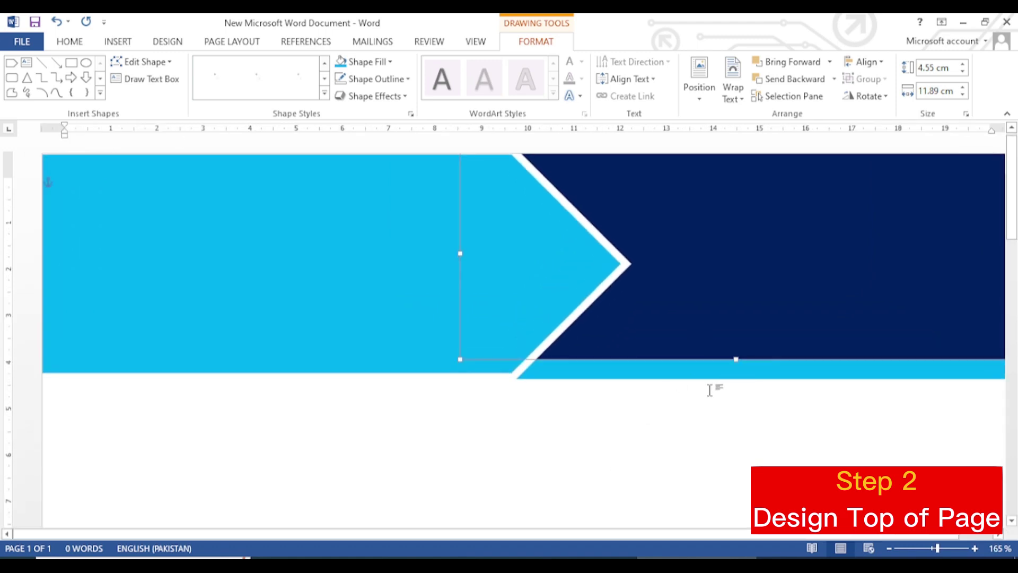
key(Up)
key(Up)
key(Up)
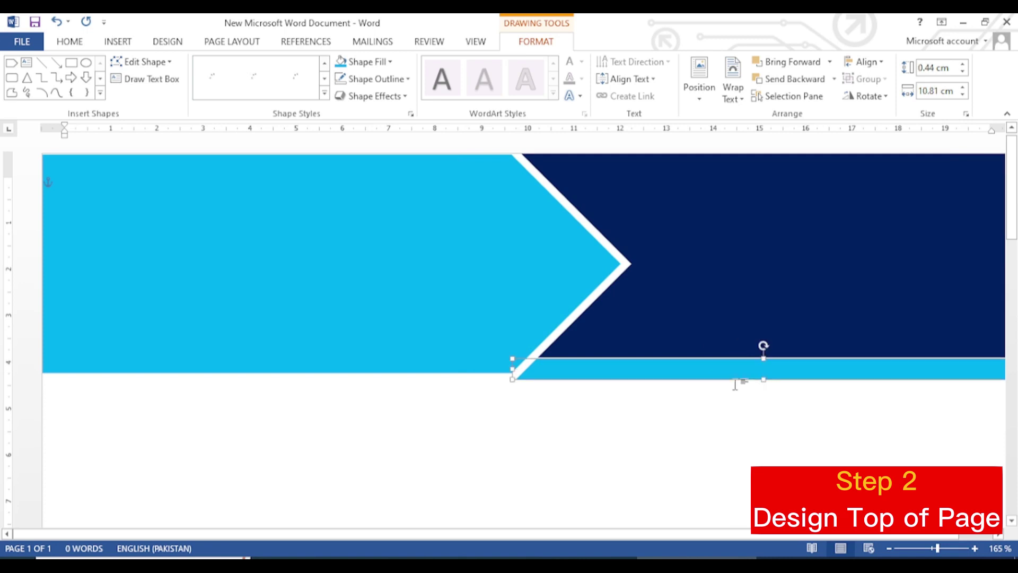
click(737, 419)
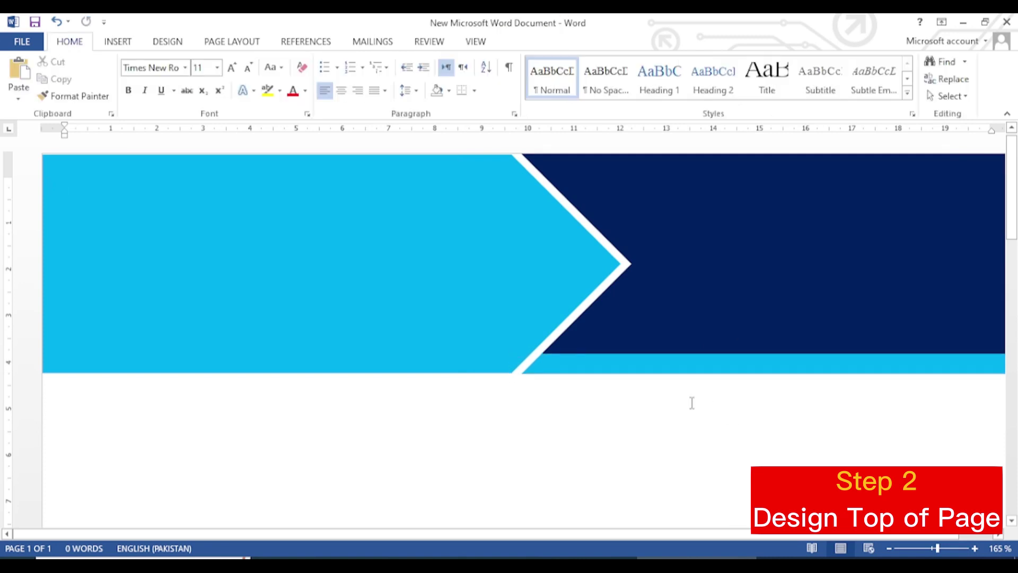
scroll(695, 340, down, 4)
scroll(297, 299, down, 1)
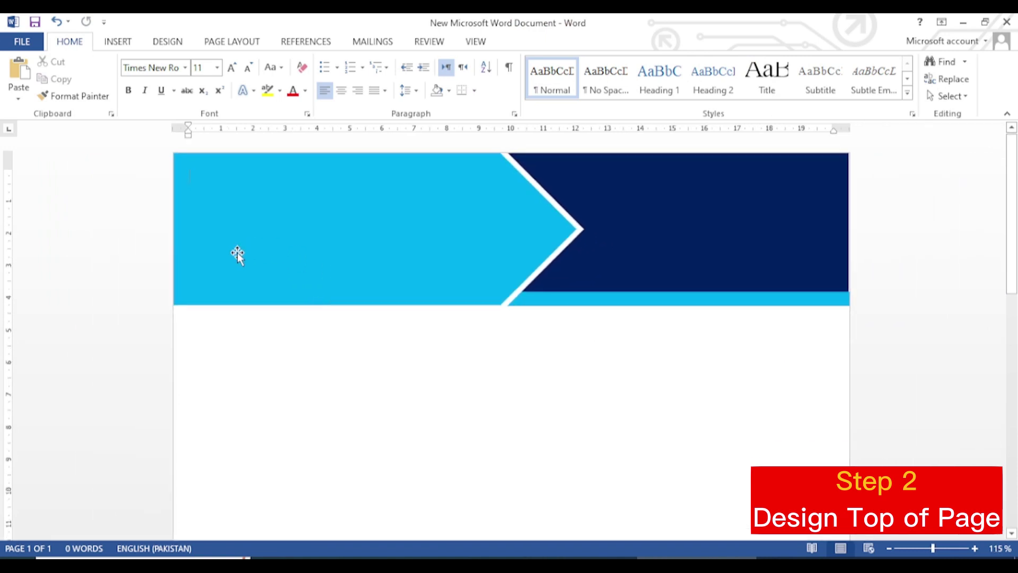
click(118, 42)
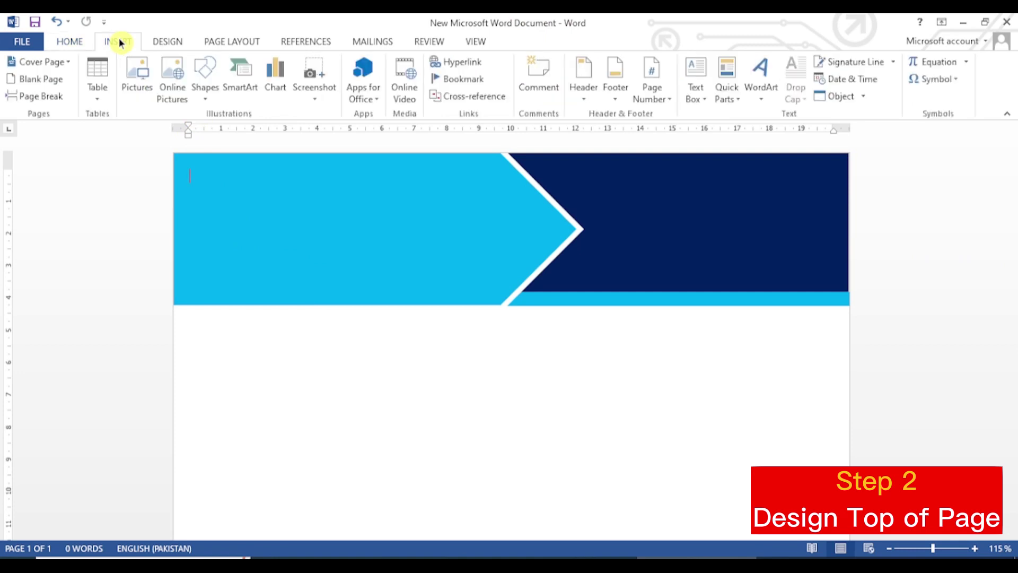
Step: Insert a Simple Text Box and drag it onto the left part of the light-blue arrow
click(696, 74)
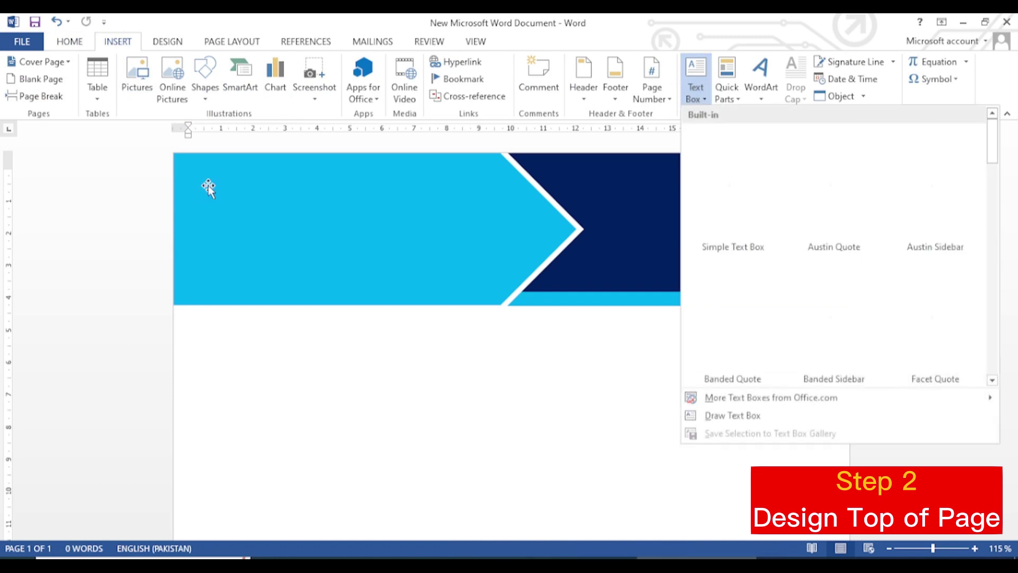
click(739, 181)
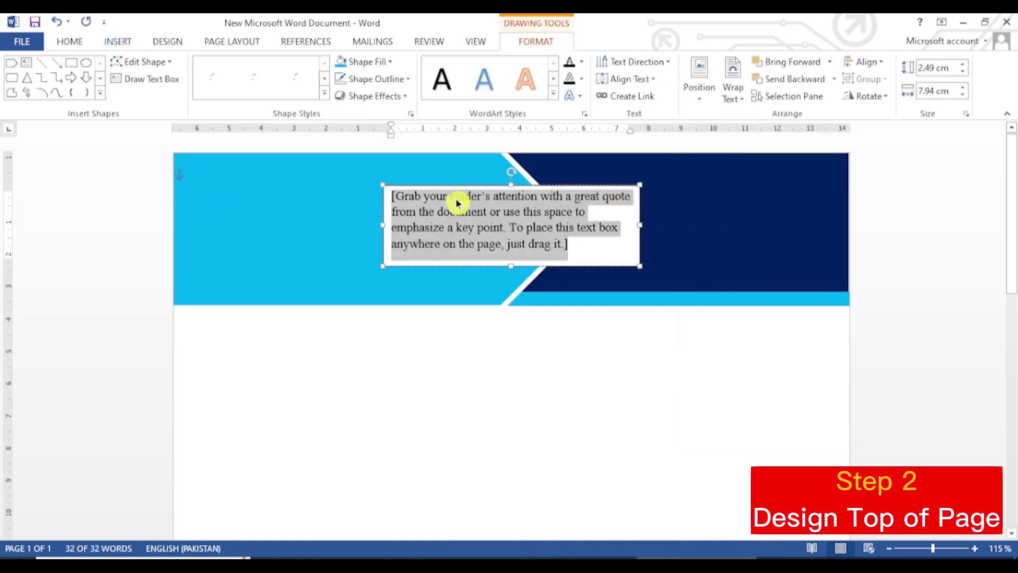
drag(459, 186, 309, 176)
Step: Replace the placeholder with 'Infotech (Pvt) Ltd', then narrow the box and shift it slightly right
drag(426, 234, 242, 185)
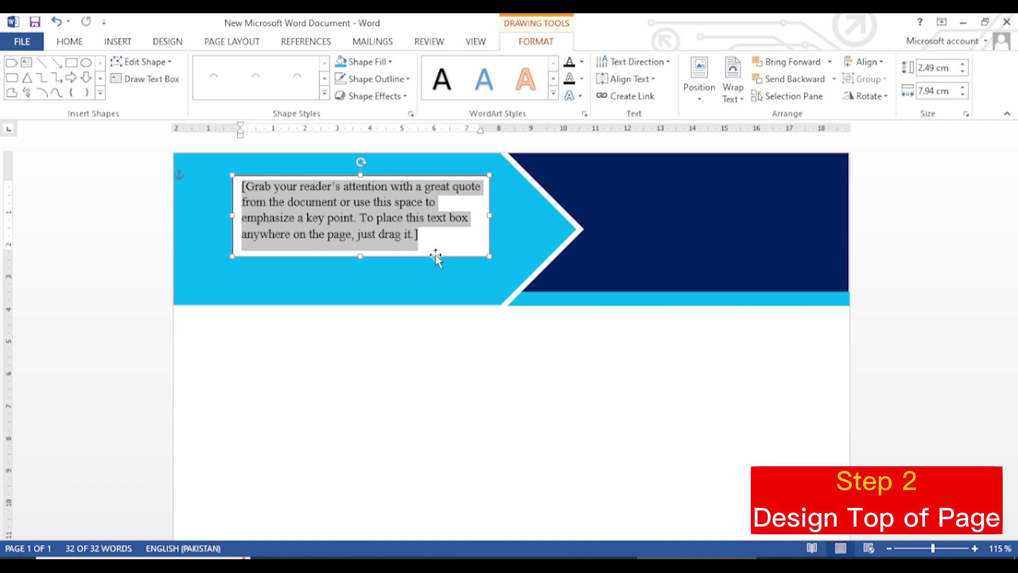
key(Delete)
text(Info)
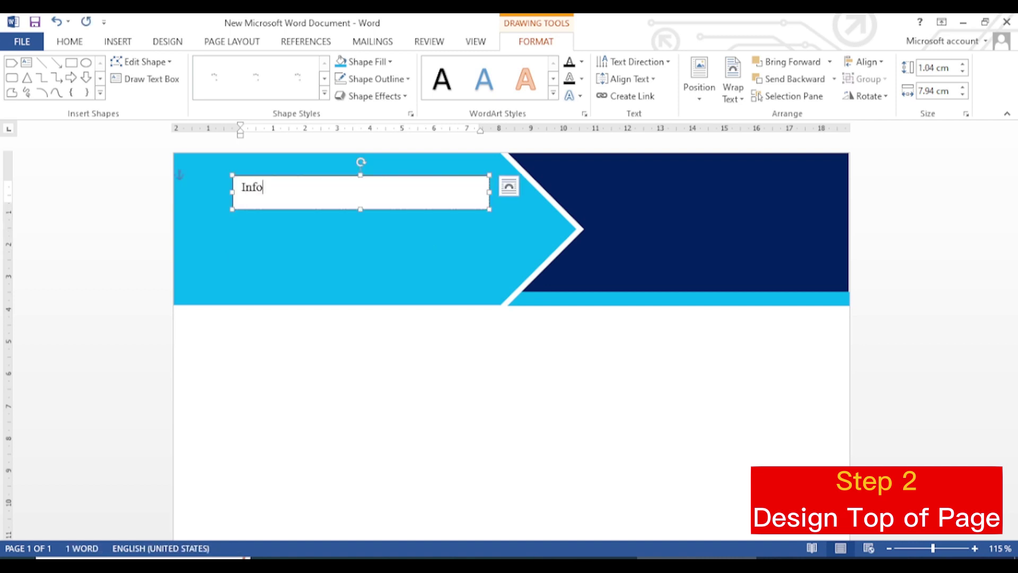
text(tech (Pvt) Ltd)
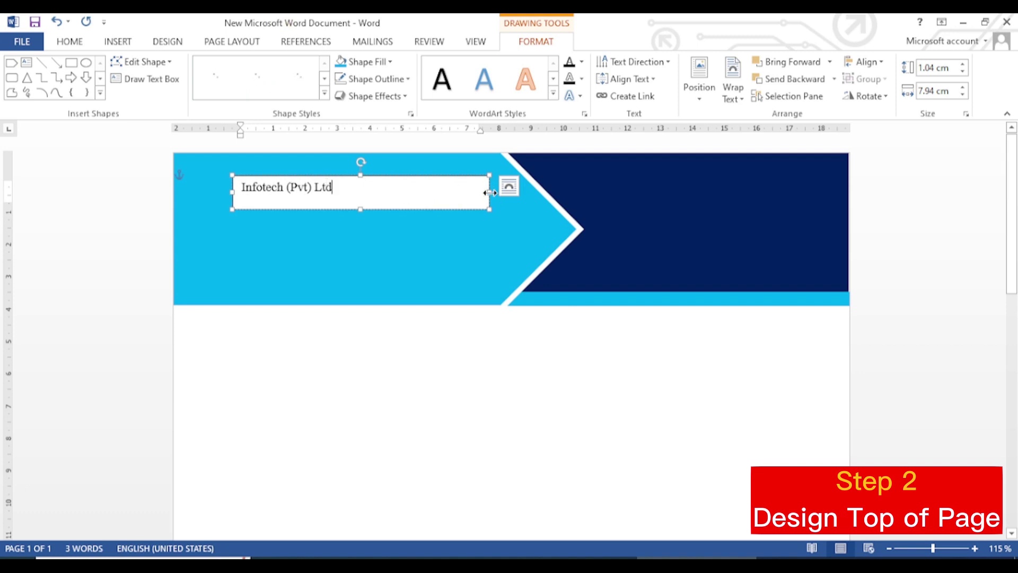
drag(490, 192, 391, 192)
drag(314, 178, 379, 190)
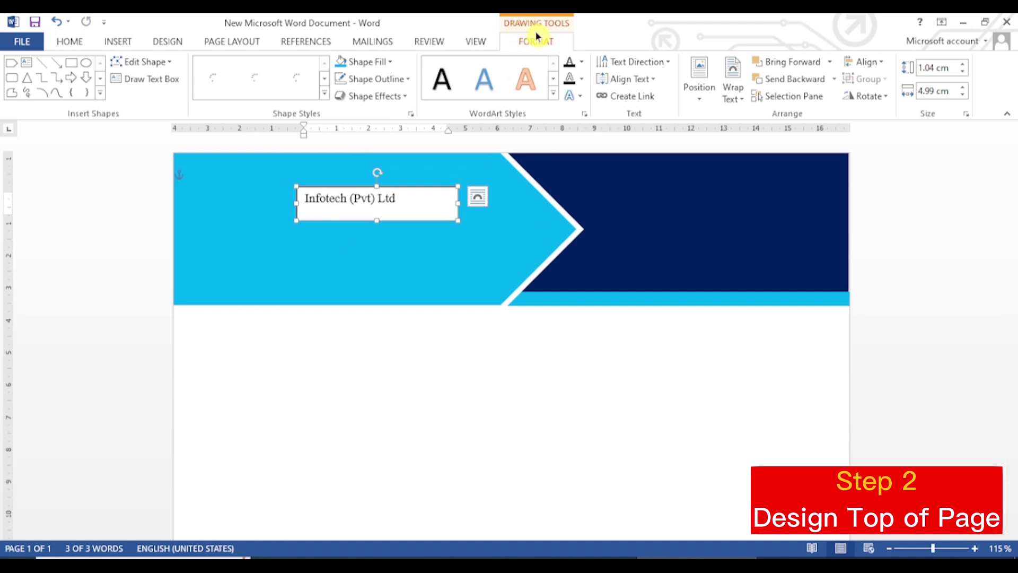
Step: Give the company name text box no outline and no fill
click(403, 79)
click(384, 213)
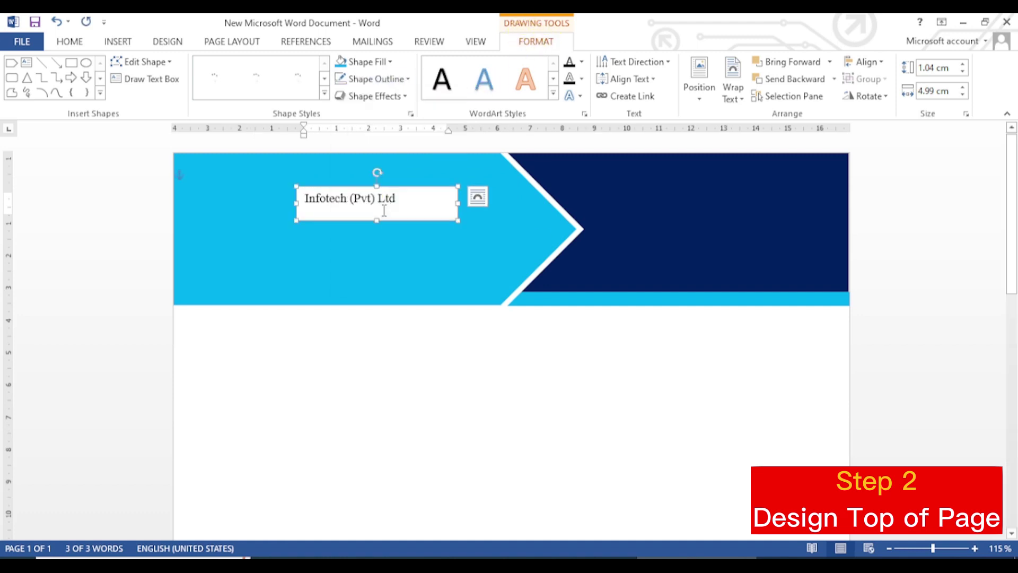
click(390, 62)
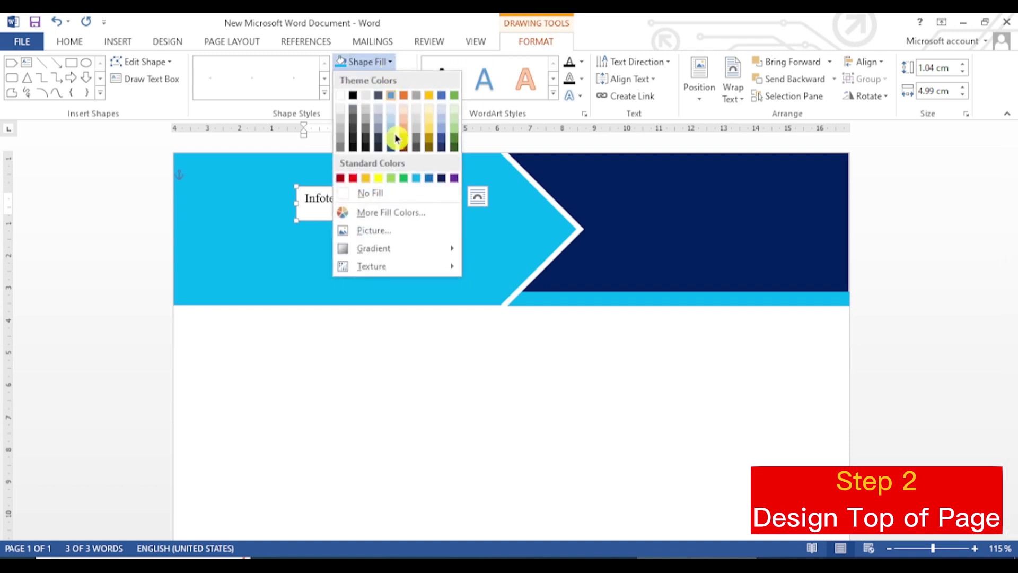
click(387, 194)
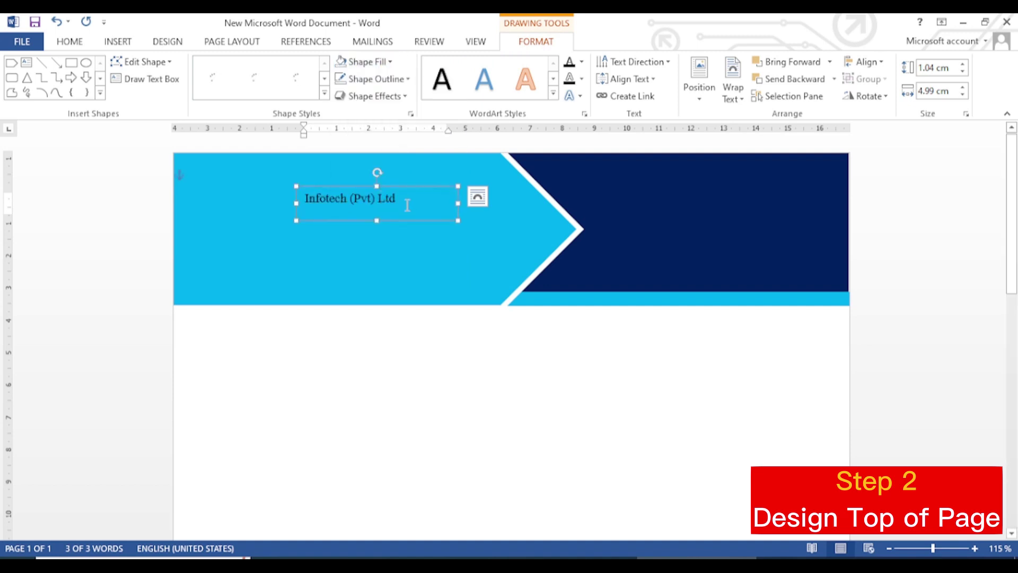
Step: Set the company name in Berlin Sans FB Demi at 44 pt
click(328, 196)
click(73, 42)
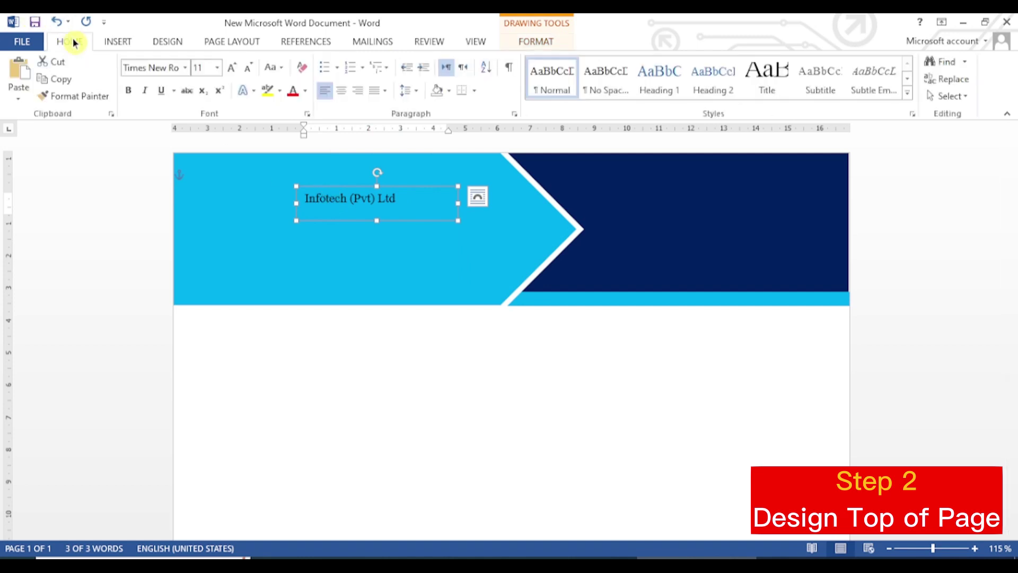
click(185, 71)
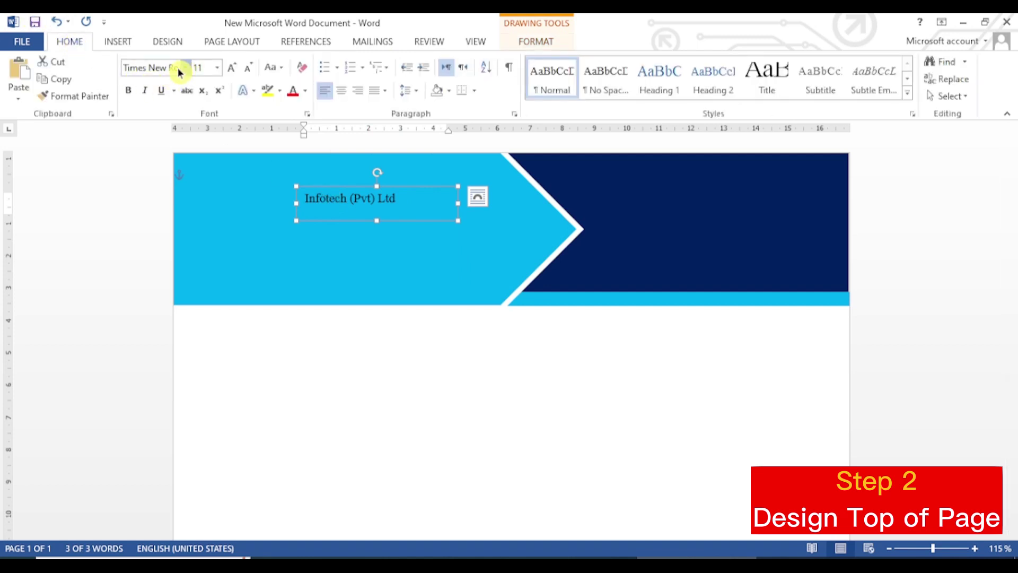
click(185, 71)
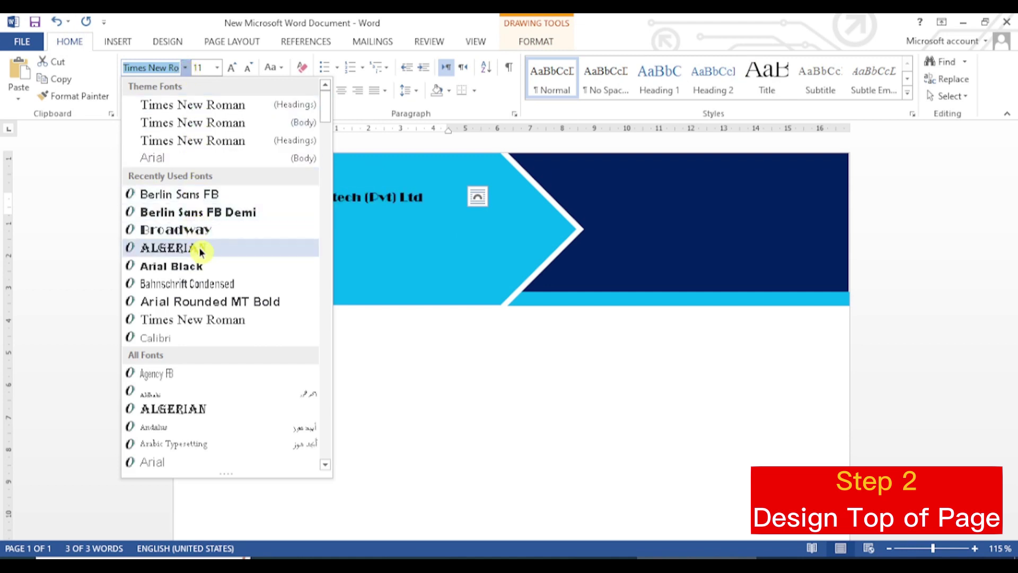
click(268, 212)
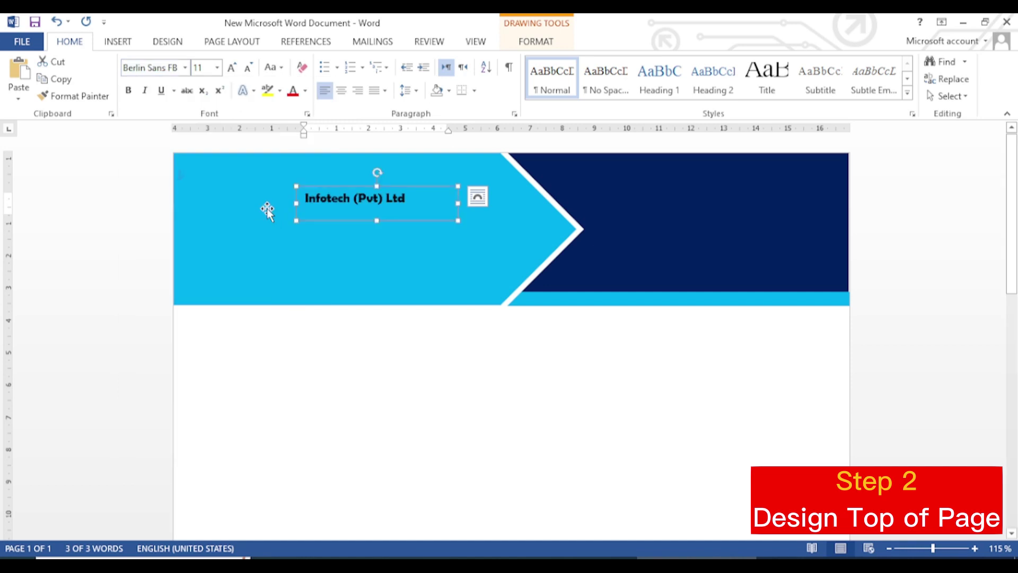
click(208, 68)
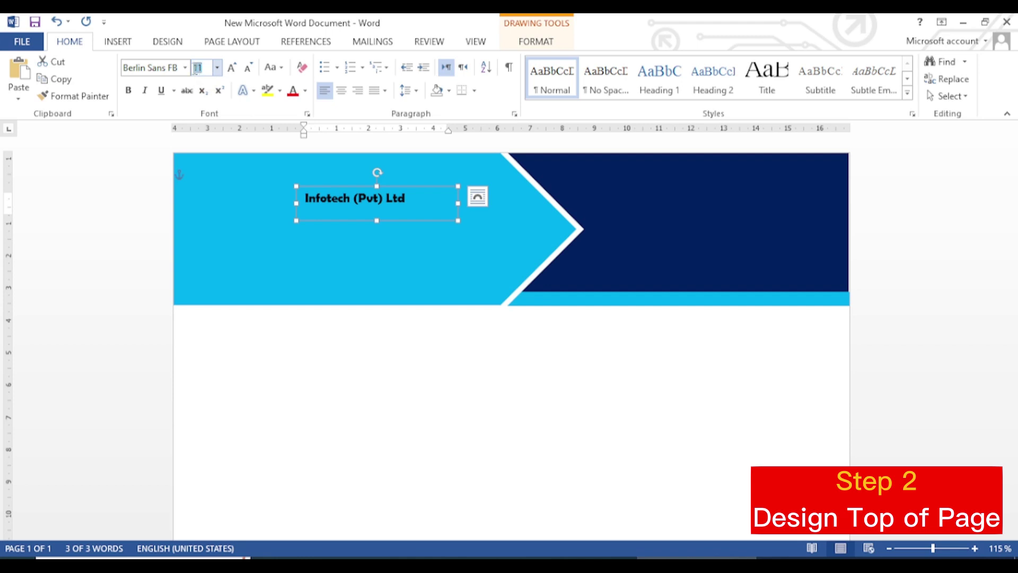
text(44)
key(Return)
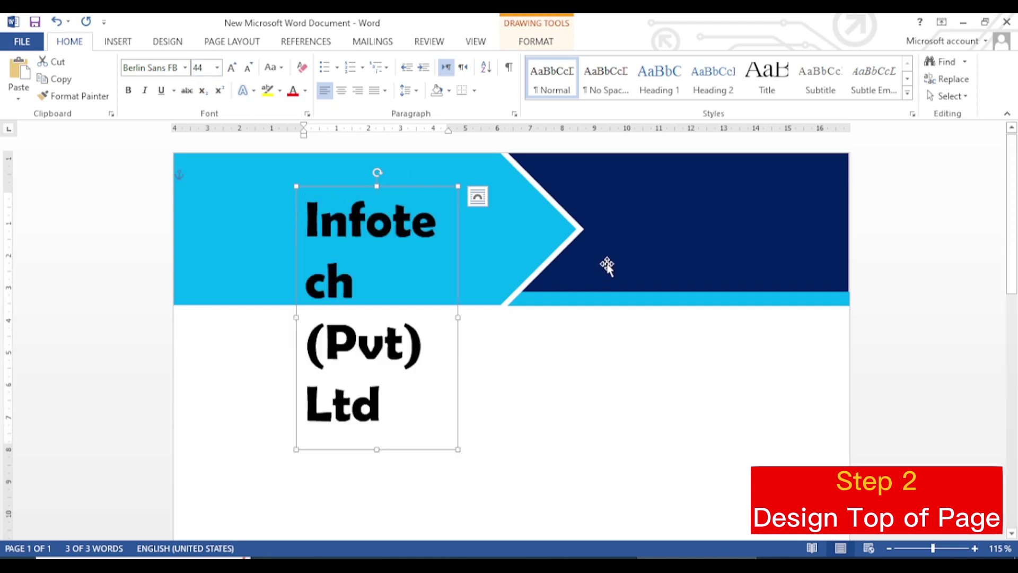
Step: Widen the box so the name wraps onto two lines, and move it to the banner's left
click(453, 314)
drag(457, 319, 540, 265)
drag(360, 185, 280, 166)
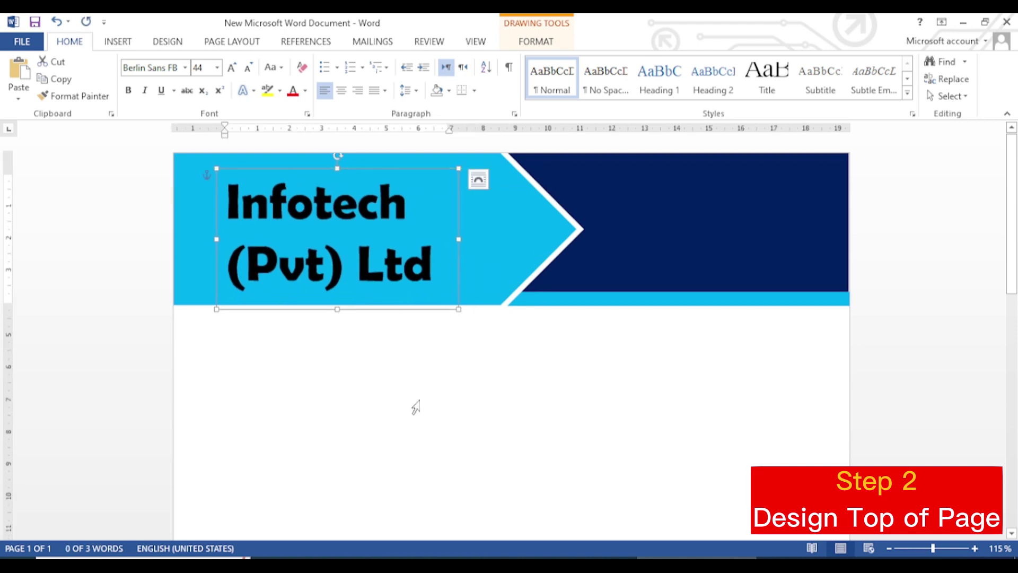
Step: Color the 'Infotech (Pvt) Ltd' text White from the Theme Colors
click(407, 405)
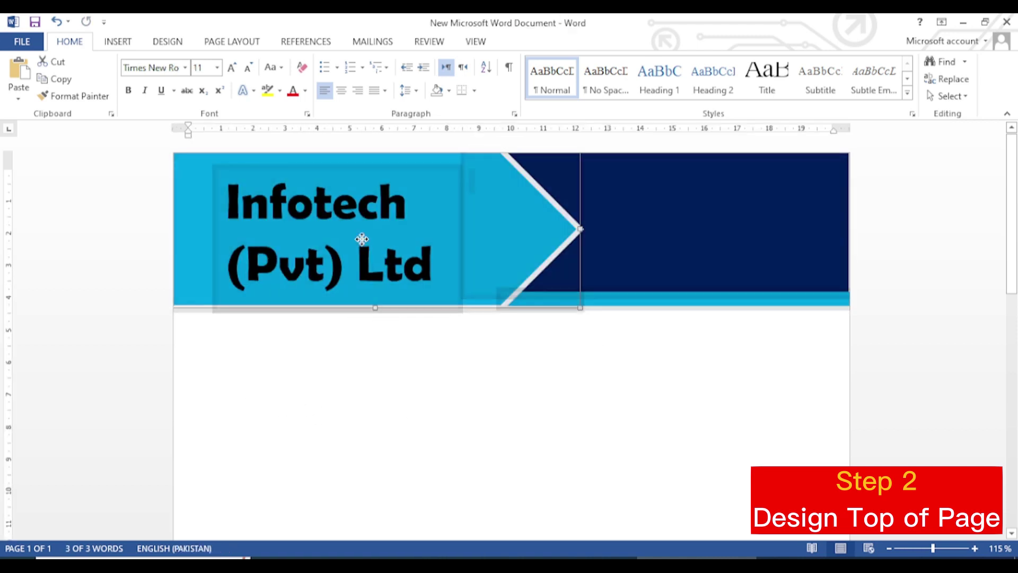
click(467, 409)
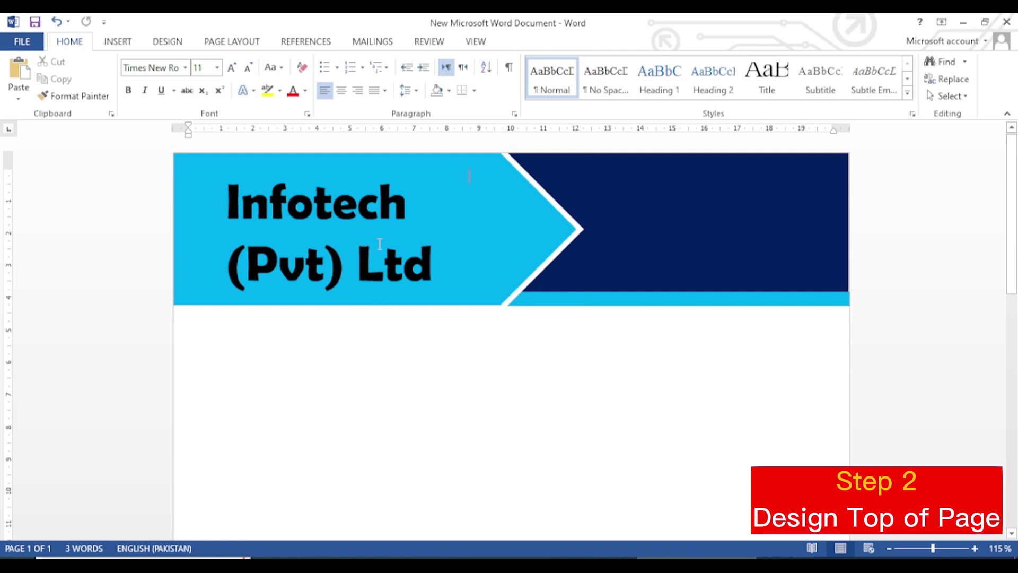
drag(431, 265, 225, 213)
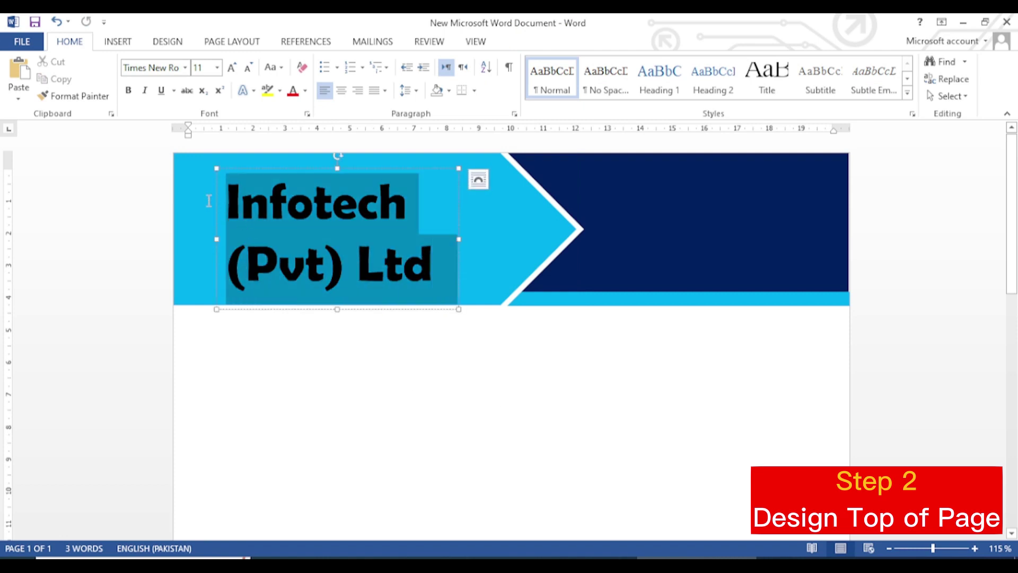
click(304, 97)
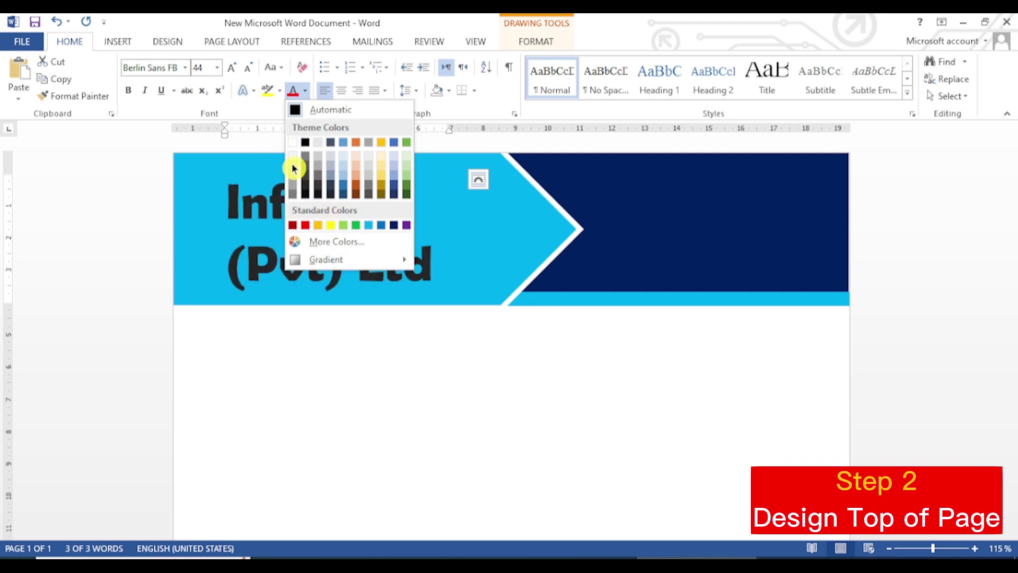
click(292, 142)
click(342, 403)
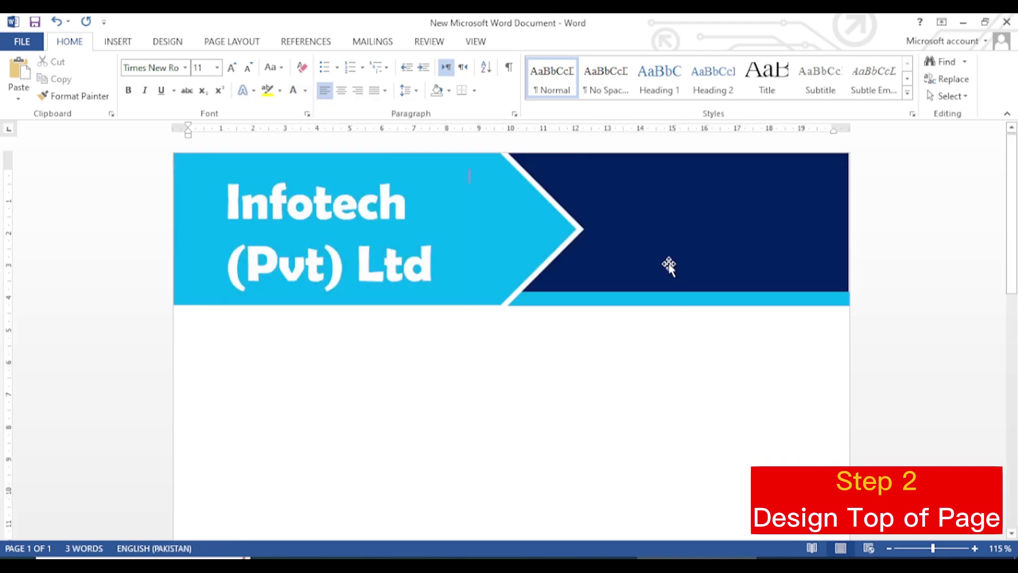
click(711, 200)
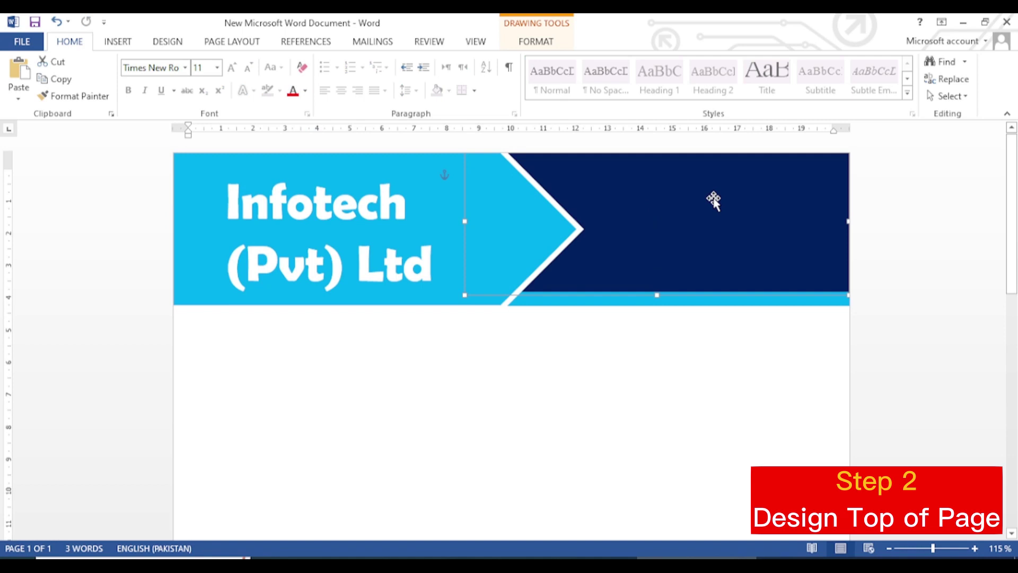
Step: Insert another Simple Text Box, move it onto the dark-blue band and widen it rightward
click(344, 195)
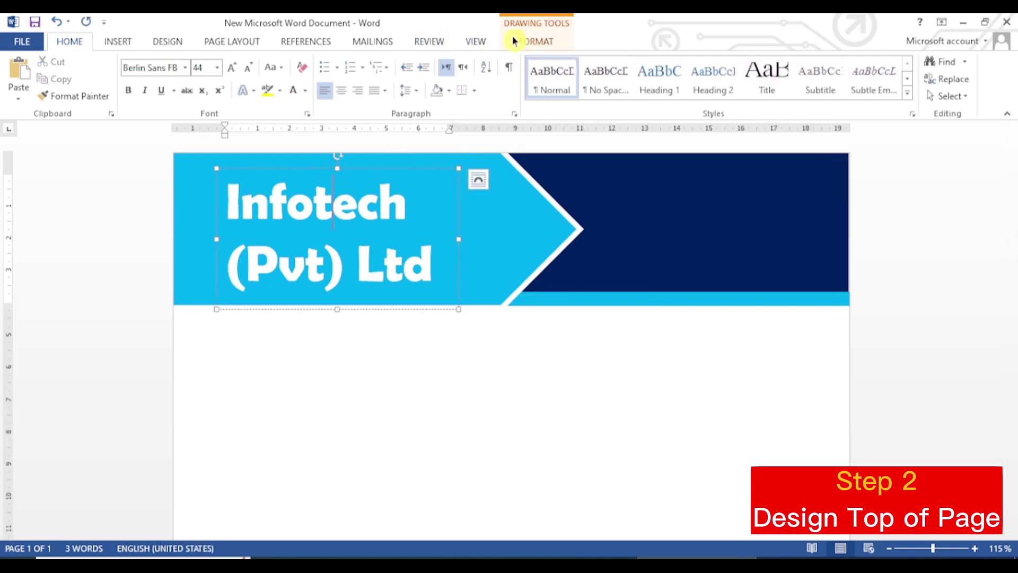
click(133, 42)
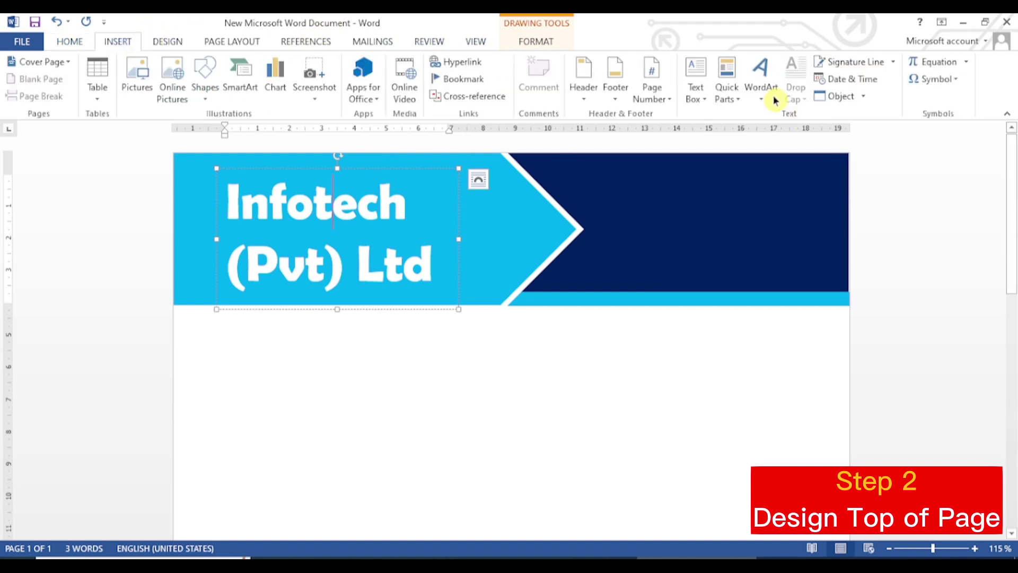
click(696, 85)
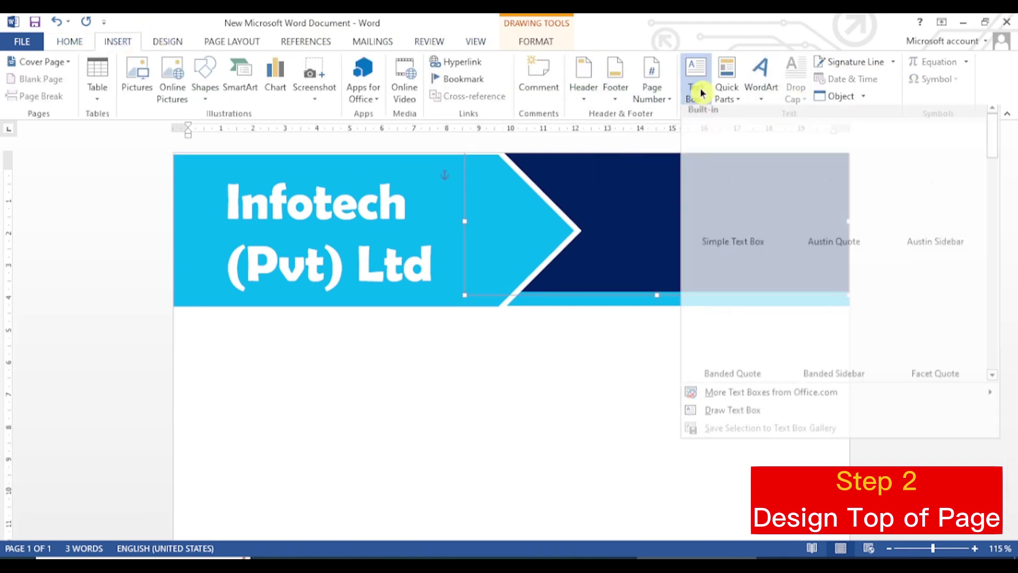
click(734, 189)
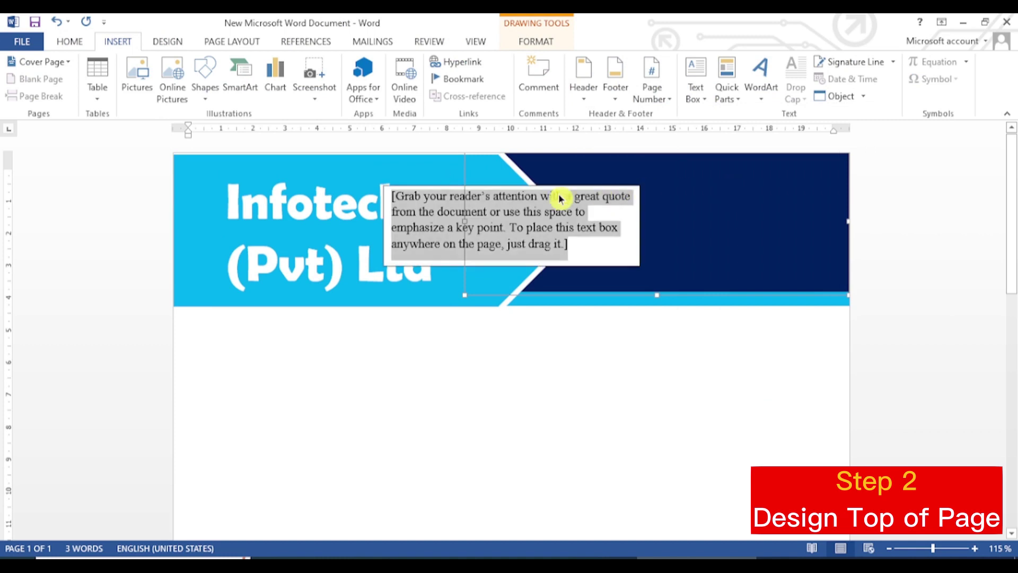
click(385, 221)
drag(386, 220, 617, 154)
drag(762, 232, 821, 221)
Step: Replace the placeholder with 'Address:' followed by the company's street address
triple_click(605, 197)
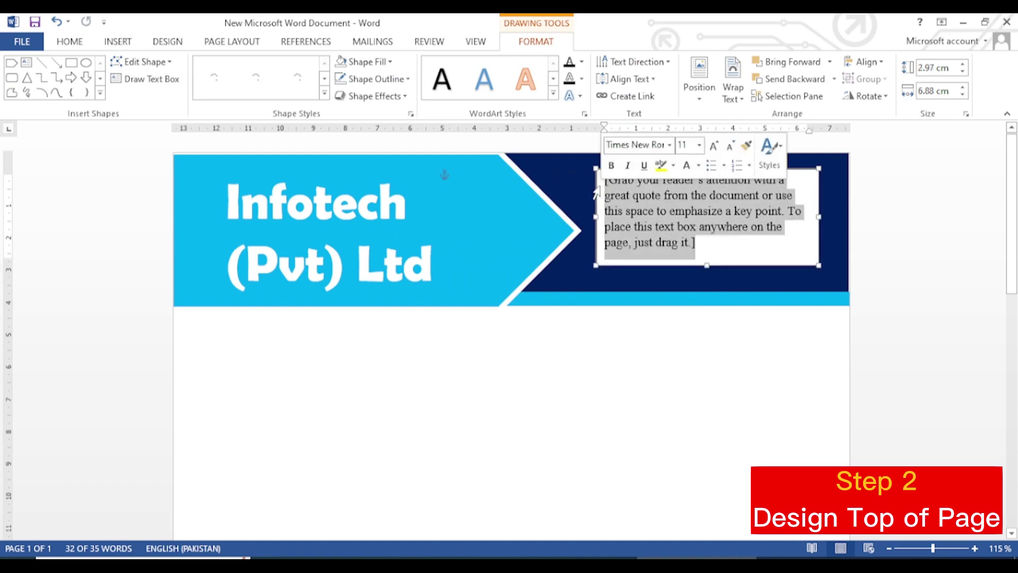
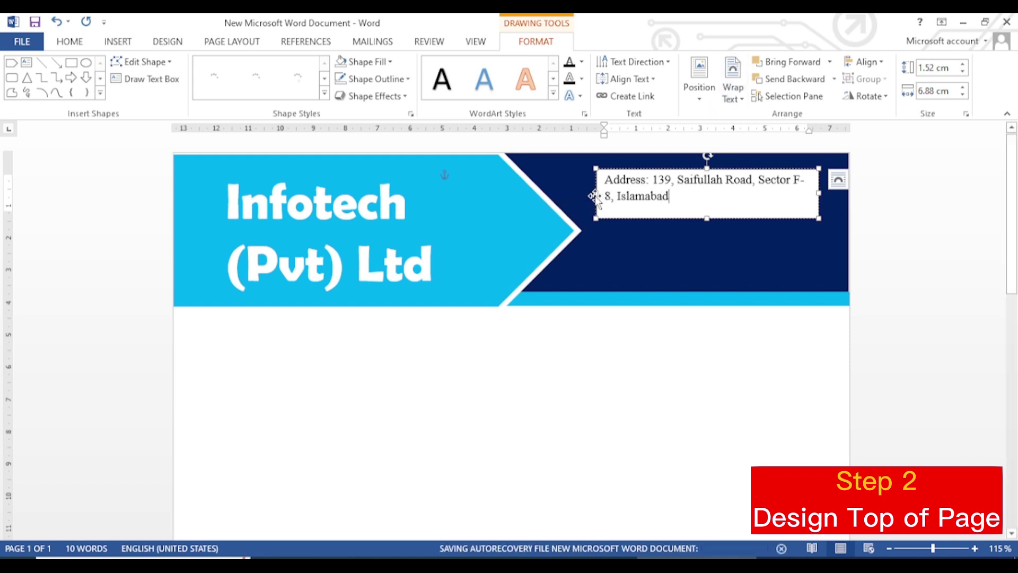
Step: Widen the address box to the left and give it no outline and no fill
drag(593, 191, 570, 192)
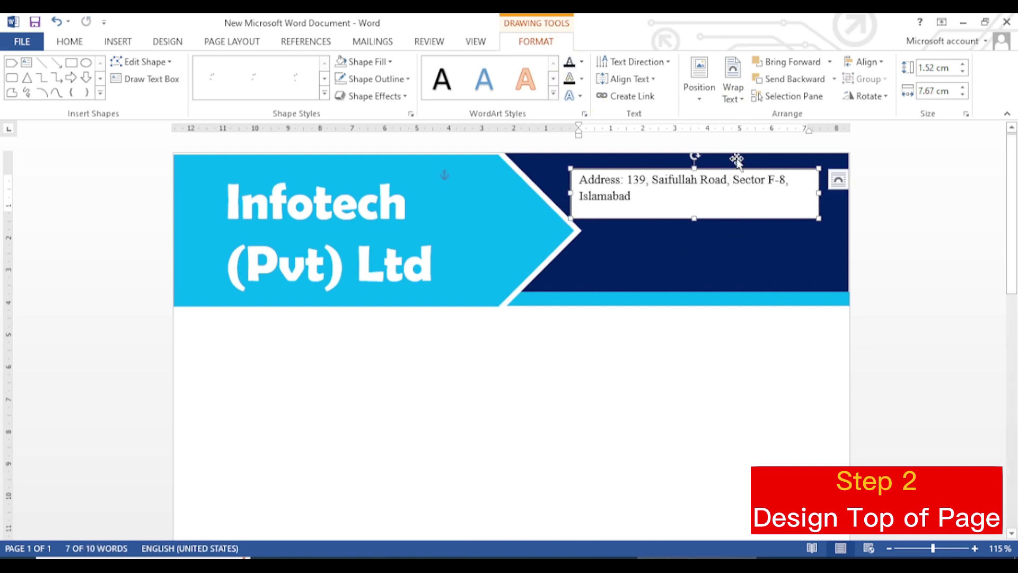
click(541, 47)
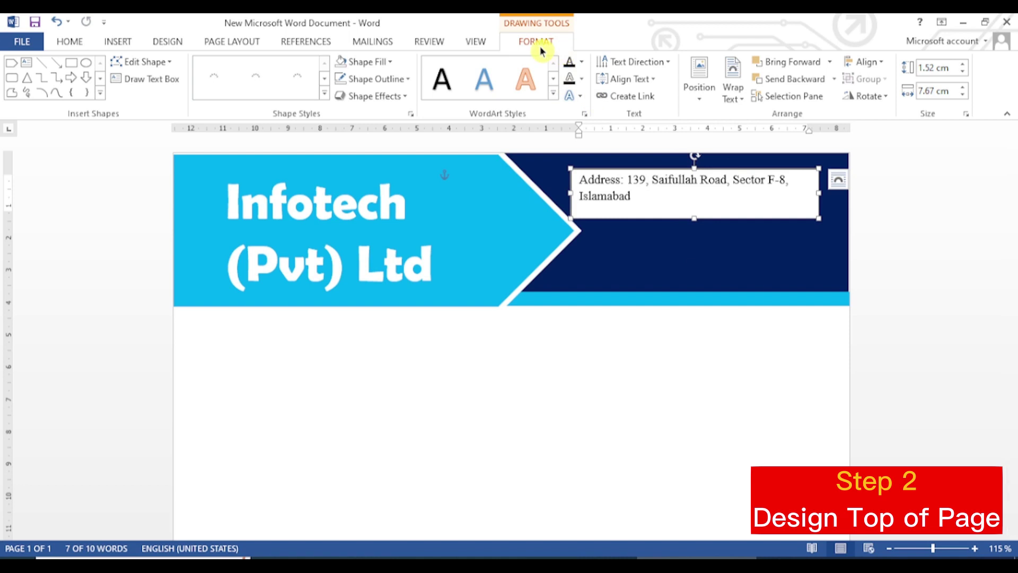
click(410, 83)
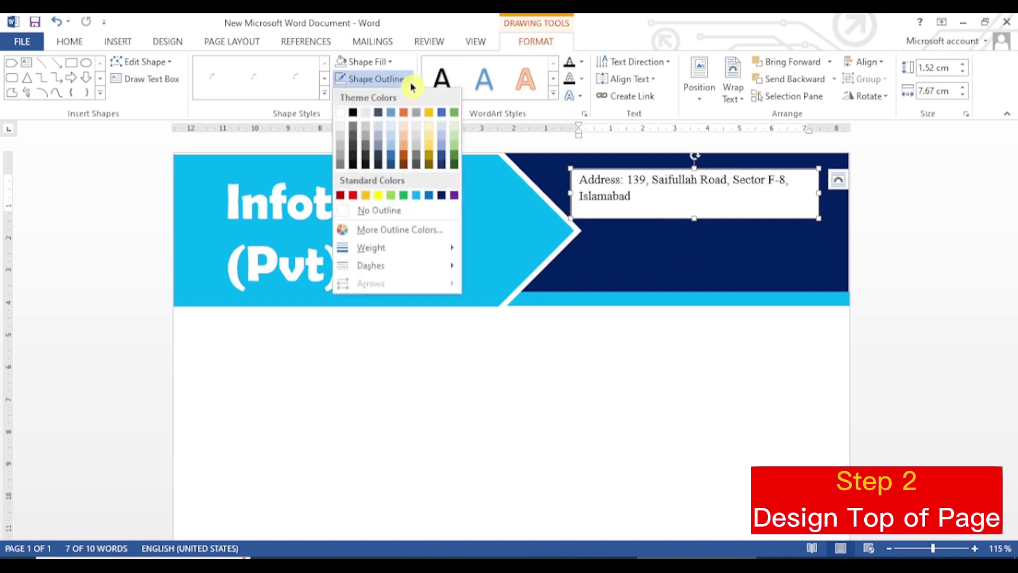
click(401, 211)
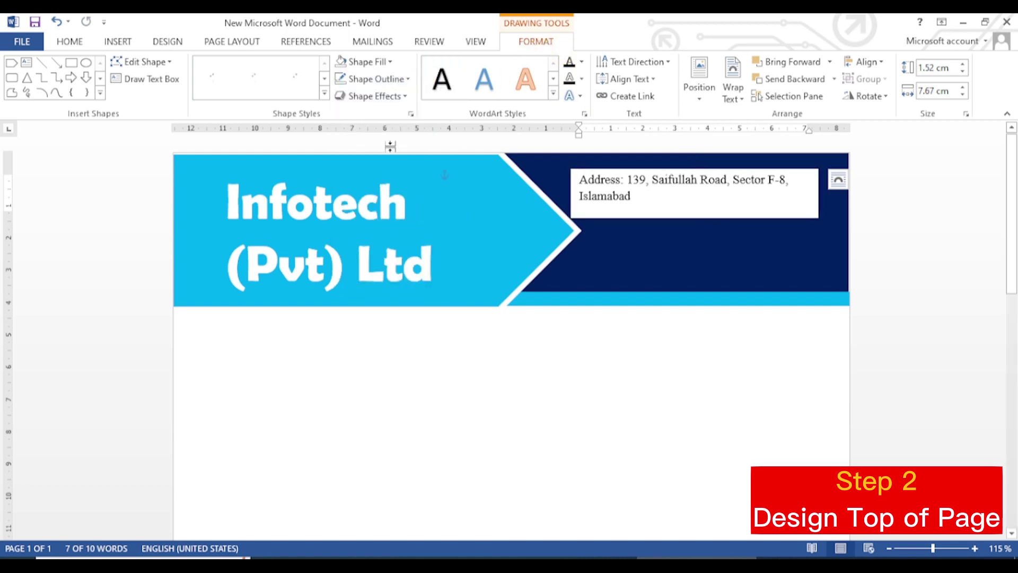
click(392, 65)
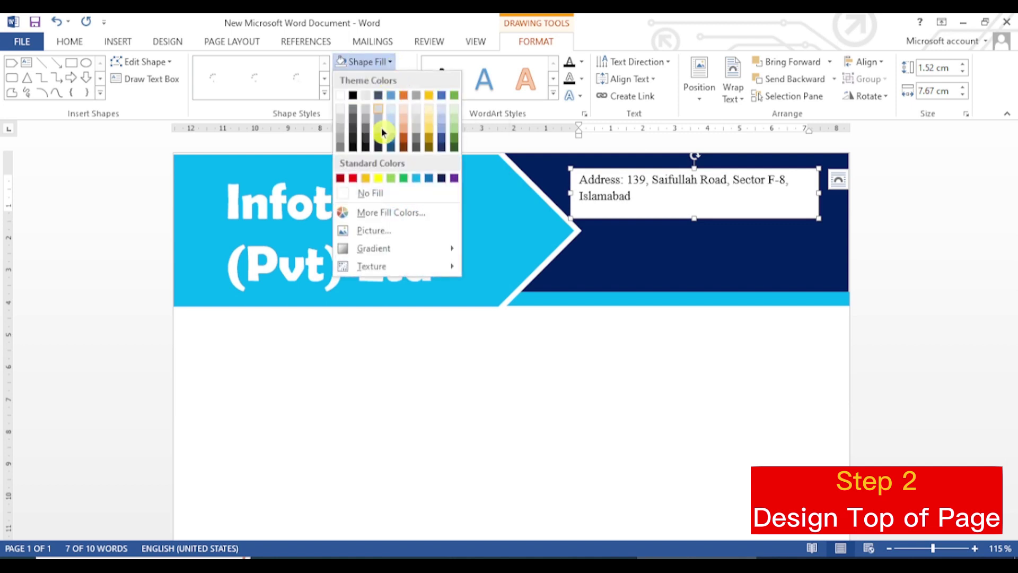
click(371, 192)
Step: Select all the address text and bring up the Home tab's Font Color choices
click(662, 198)
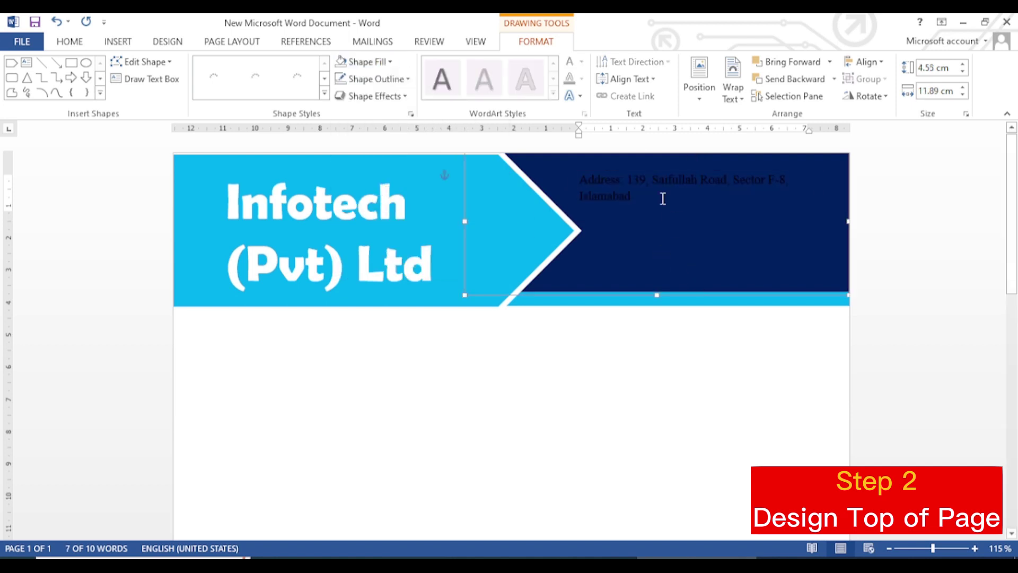
drag(577, 182, 575, 180)
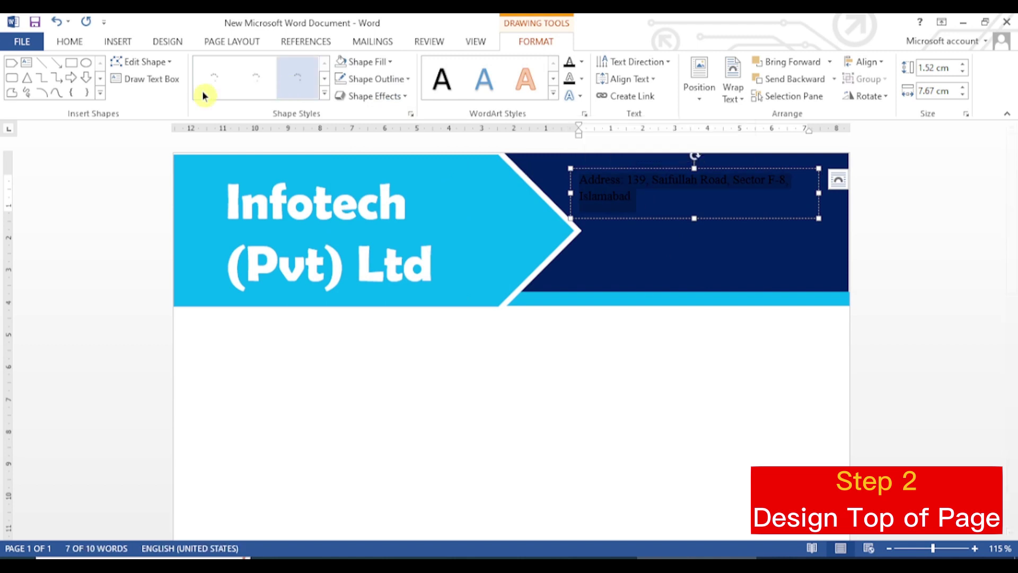
click(69, 42)
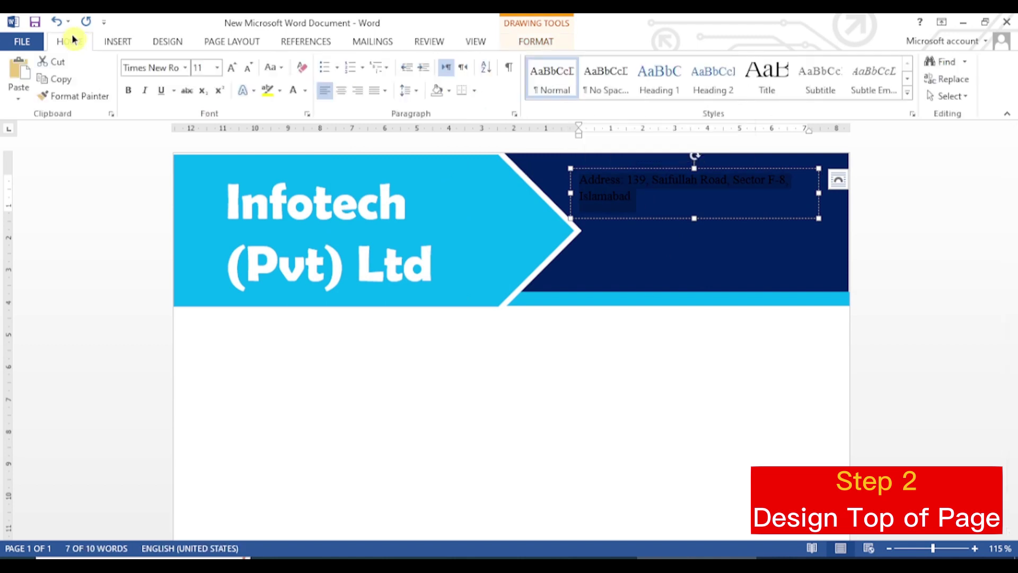
click(305, 92)
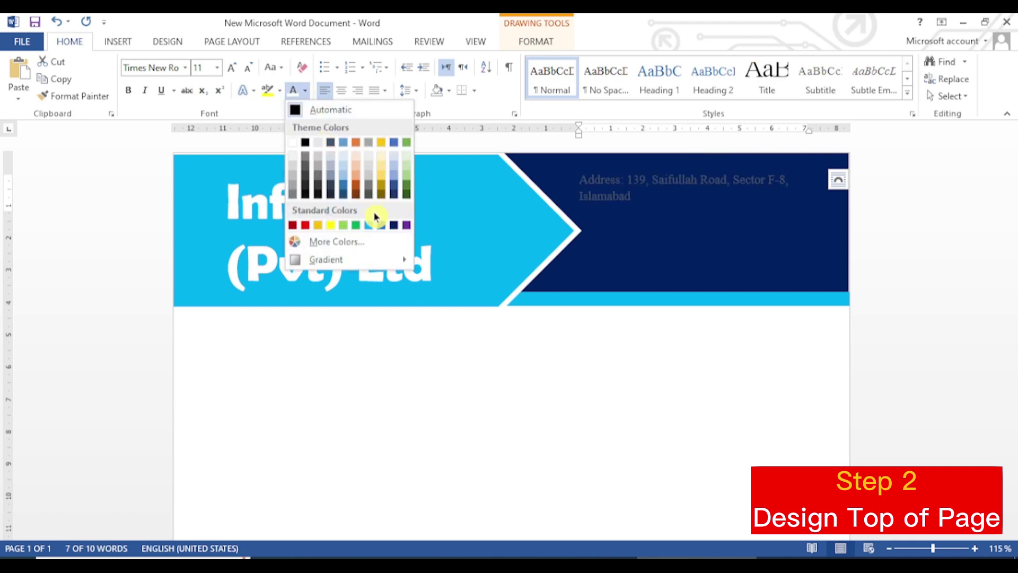
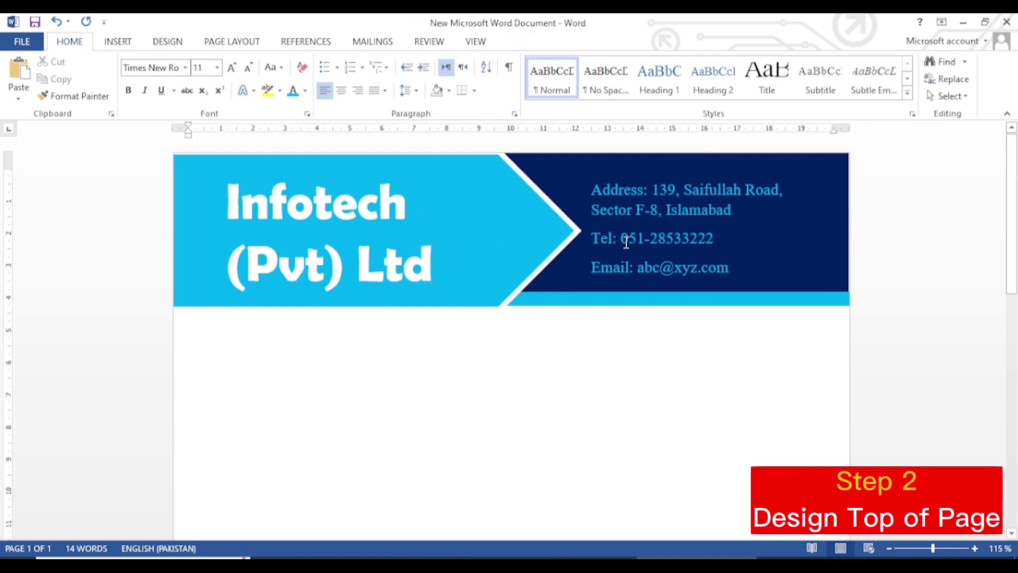
Step: Bring up the Design tab's page background options for the finished Infotech header
ctrl+scroll(715, 275, down, 2)
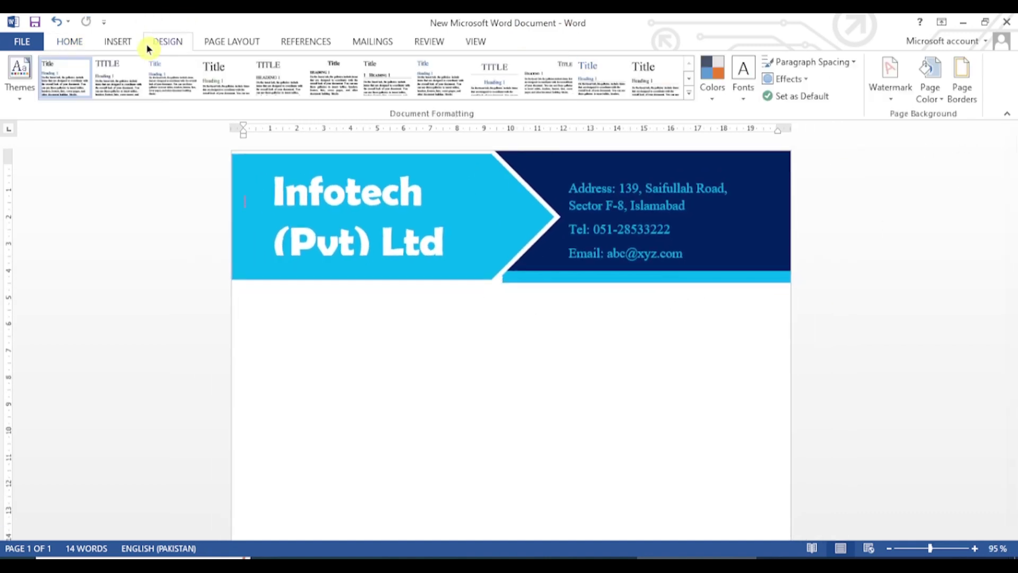
click(34, 21)
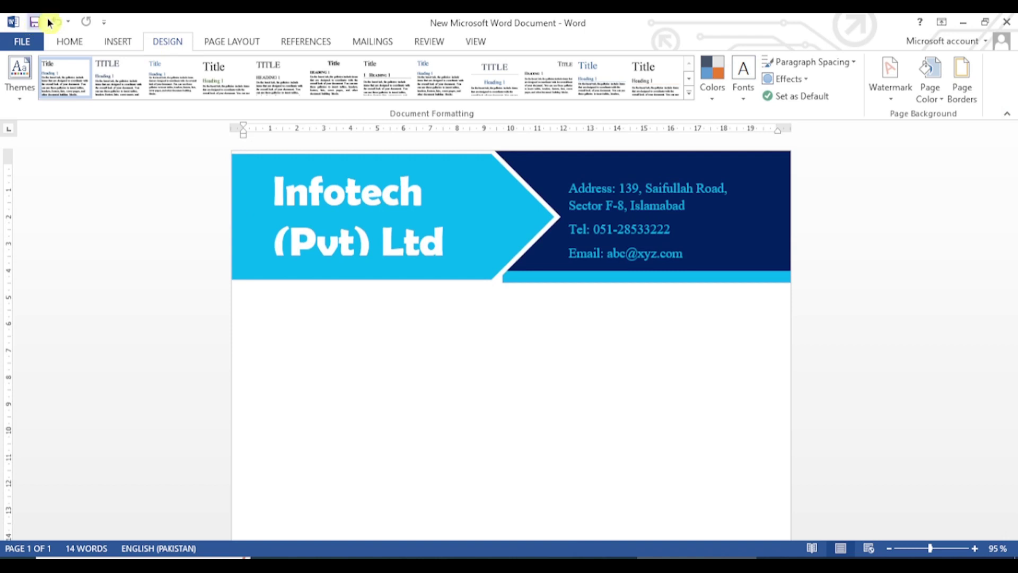
Step: Apply a custom 'Infotech (Pvt) Ltd' text watermark in Berlin Sans FB Demi, horizontal layout
click(891, 98)
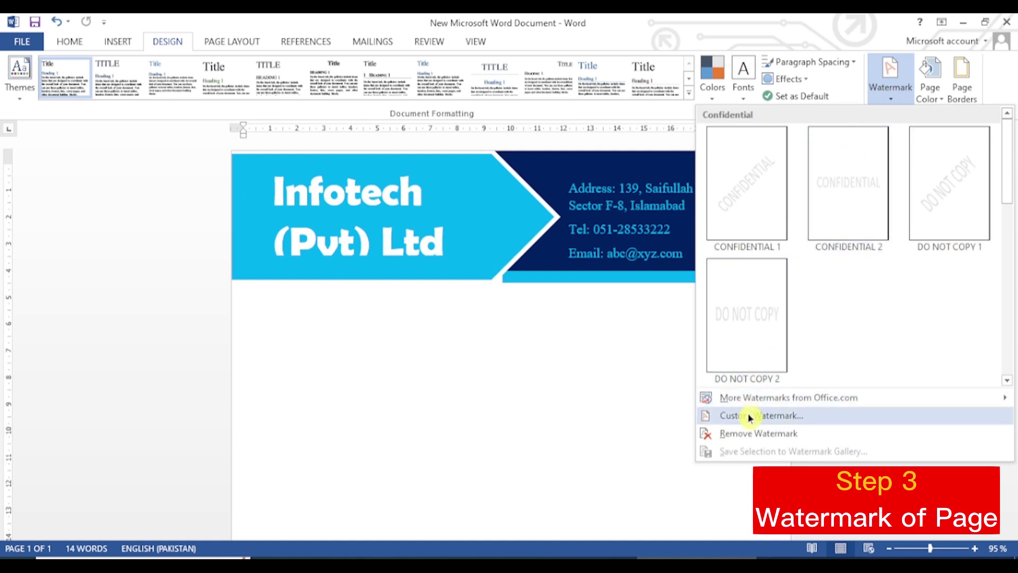
click(748, 414)
click(538, 332)
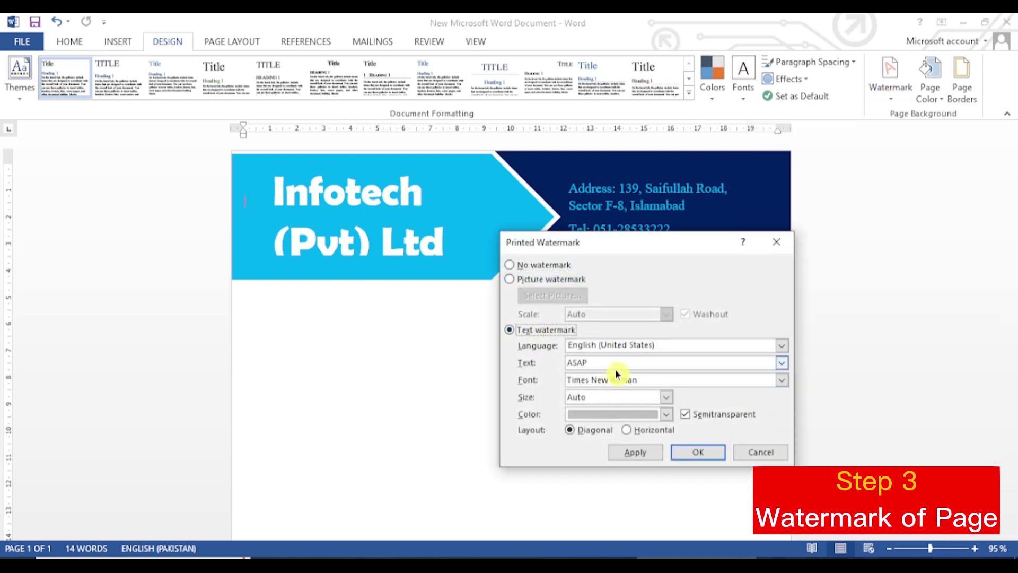
drag(583, 363, 563, 363)
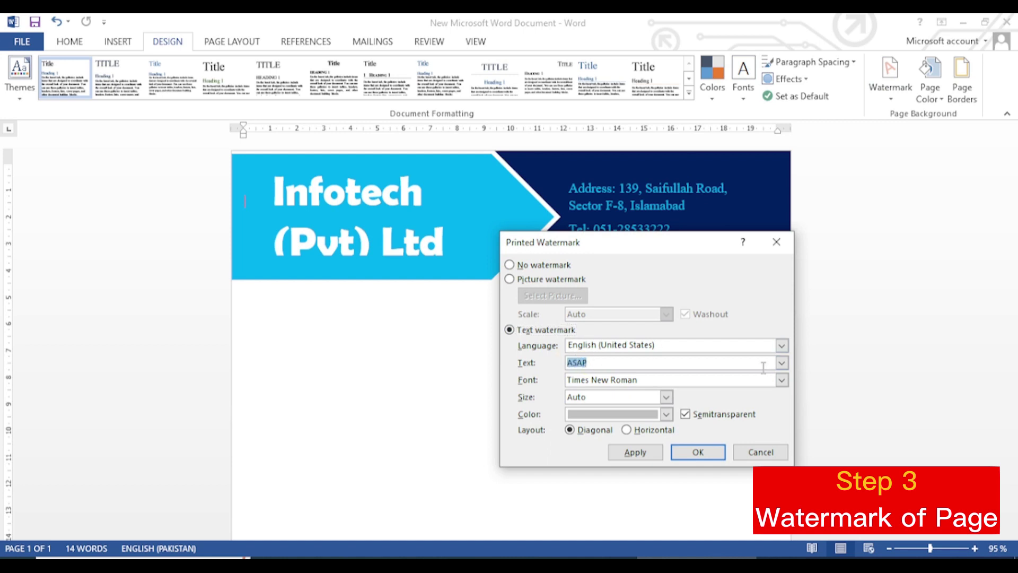
text(Infotech (Pvt) Ltd)
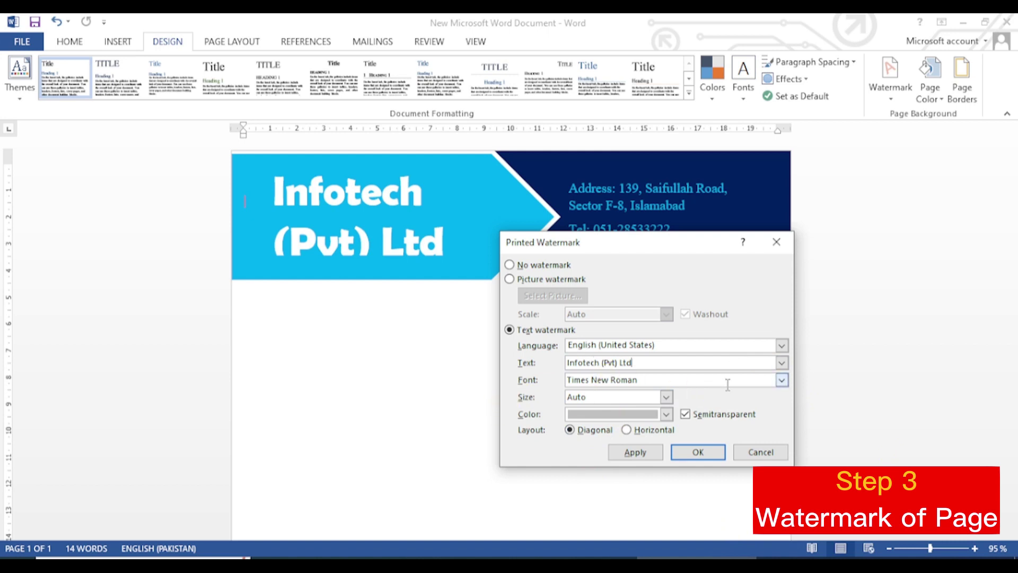
click(784, 381)
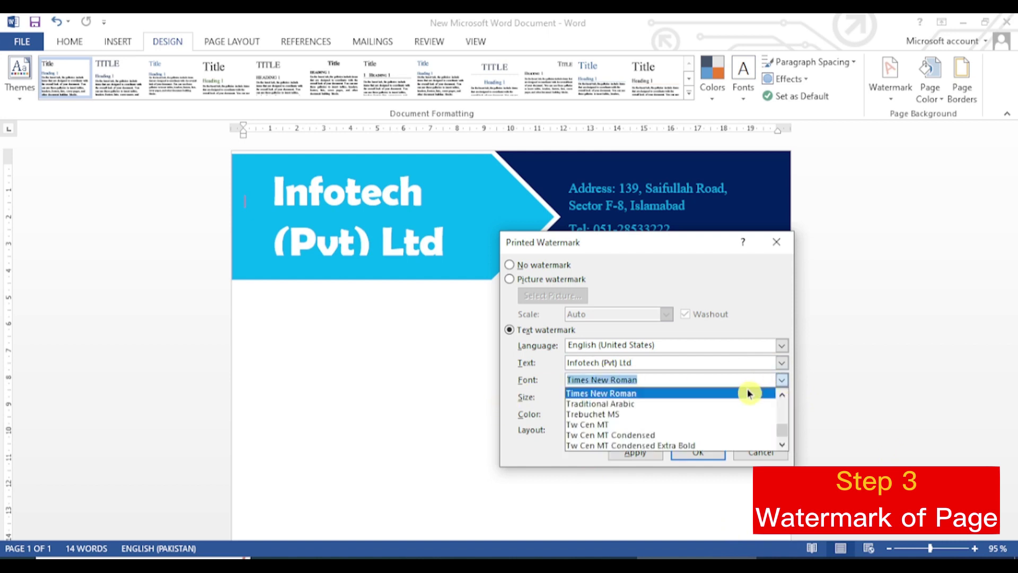
text(ber)
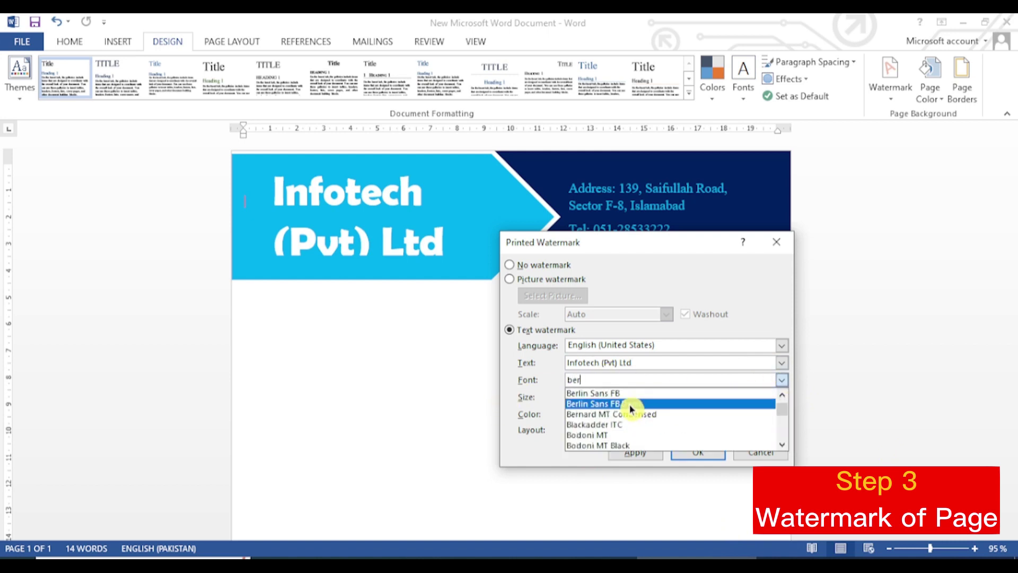
click(635, 404)
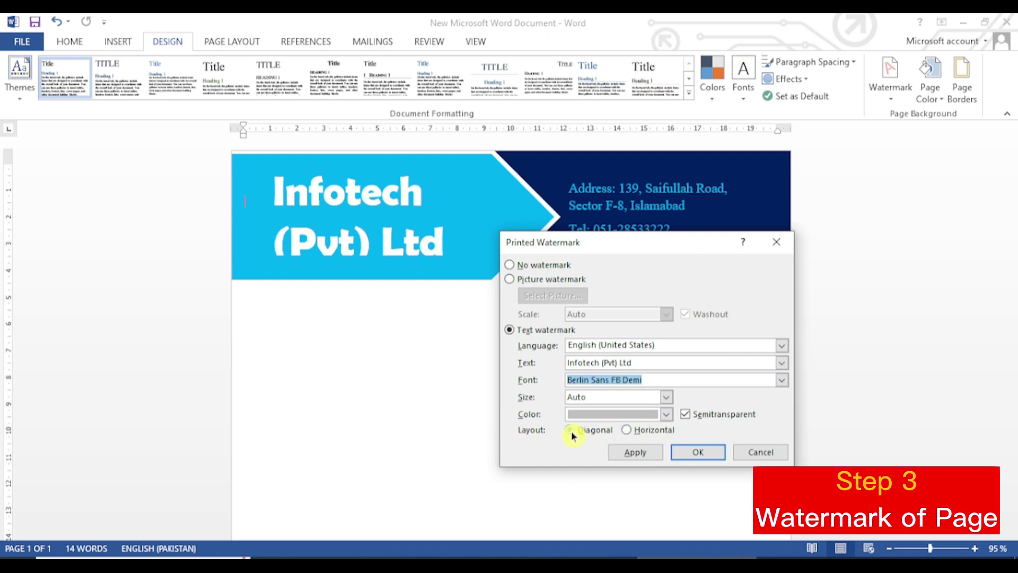
click(640, 431)
click(694, 454)
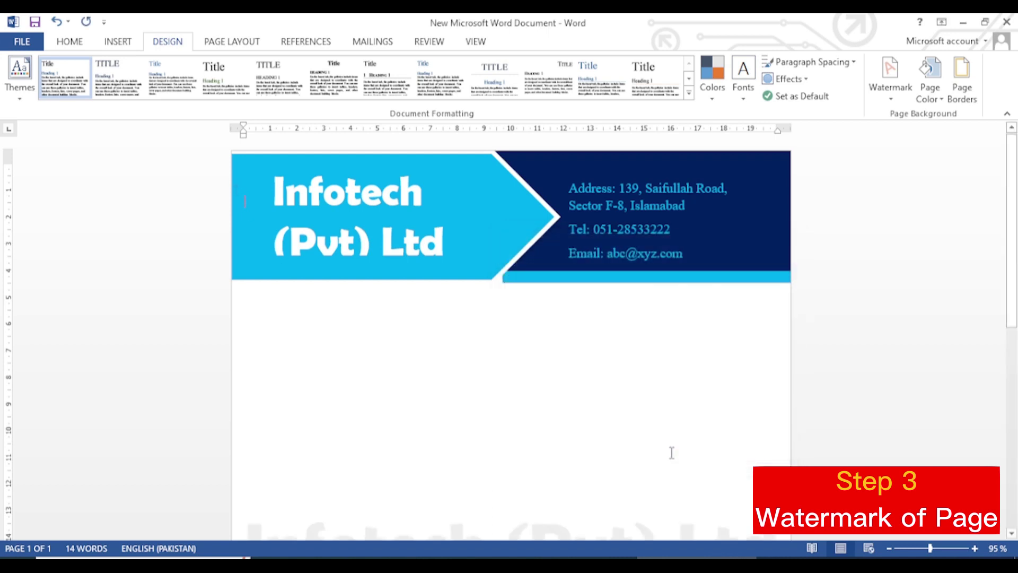
Step: Scroll down to the bottom of the page to start the footer
scroll(679, 451, down, 5)
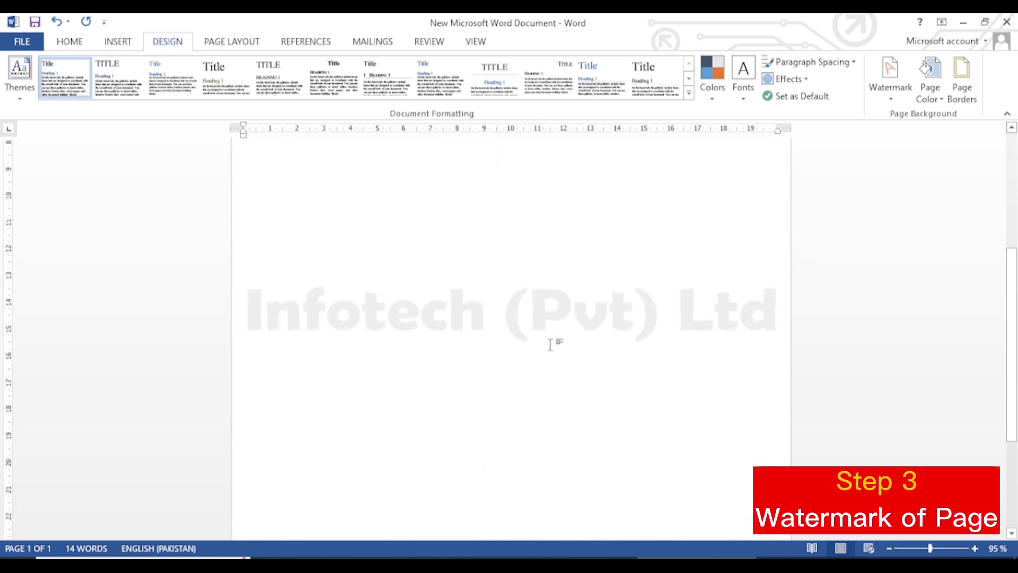
scroll(631, 335, down, 2)
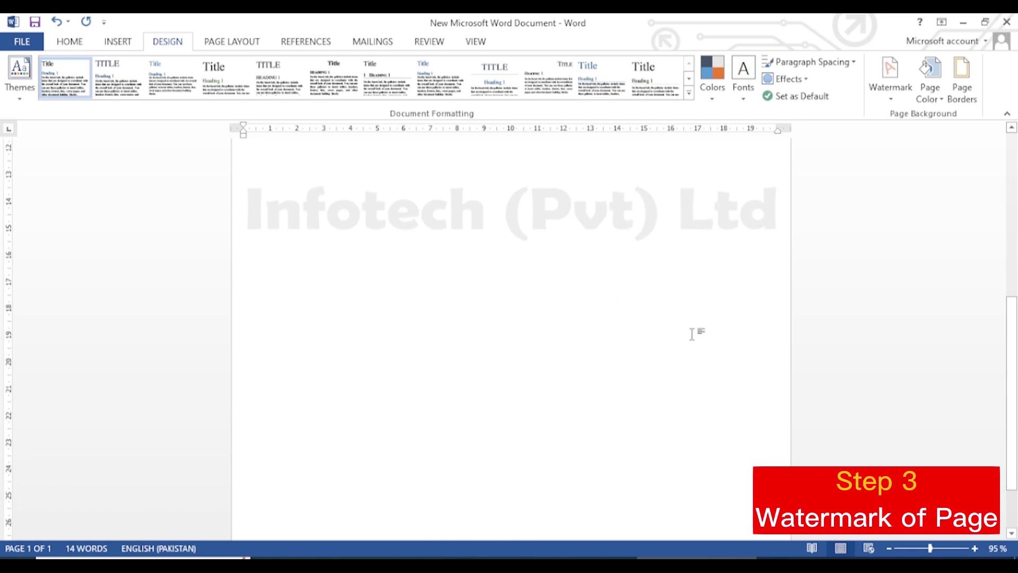
scroll(743, 413, down, 2)
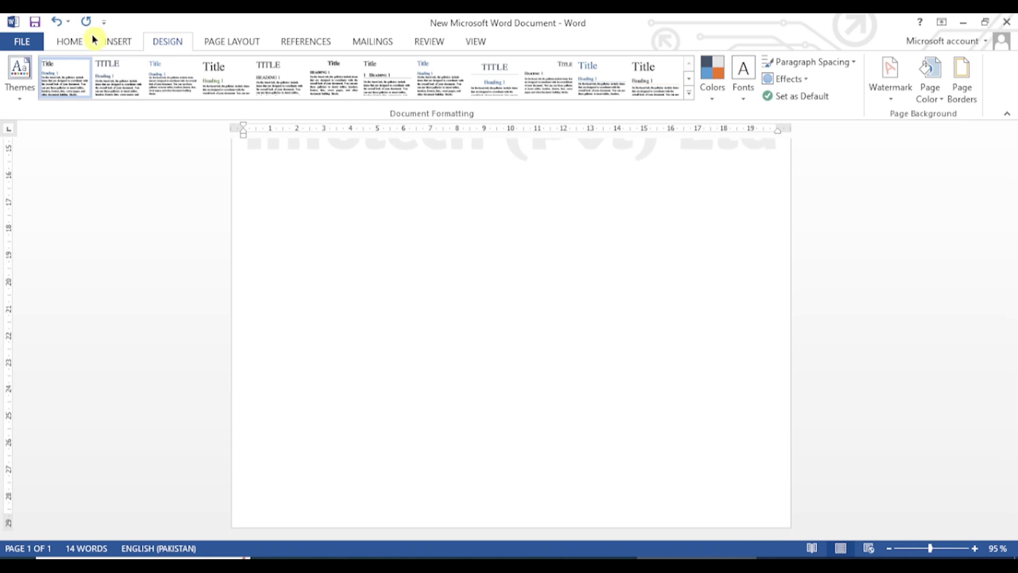
click(118, 42)
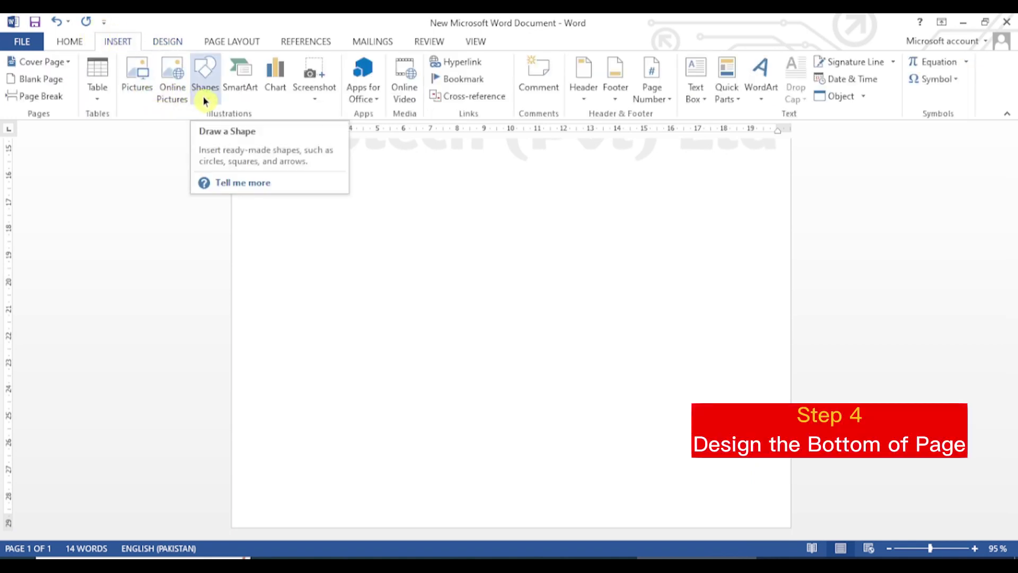
Step: Draw a rectangle bar across the bottom of the page and select it
click(204, 101)
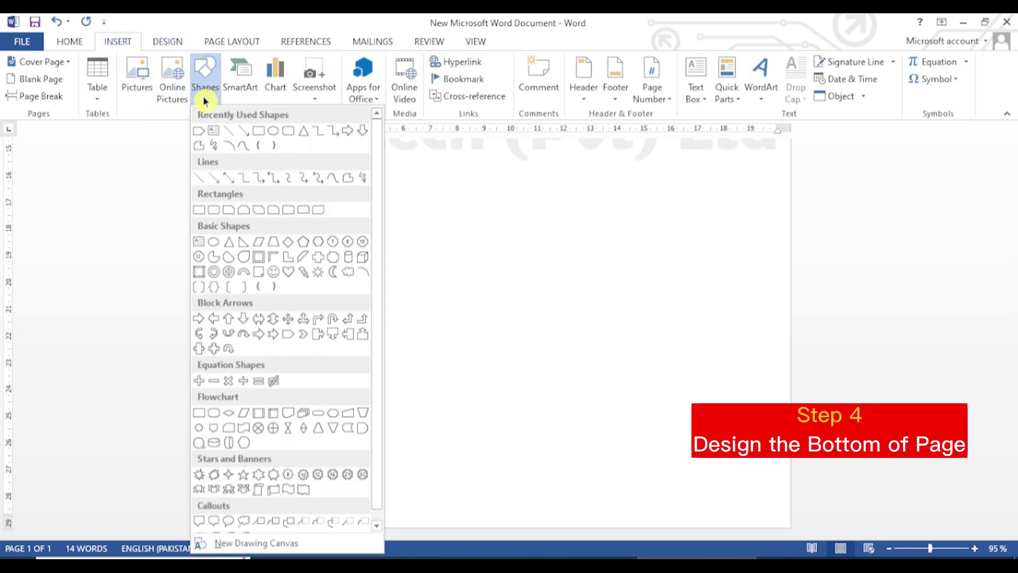
click(257, 133)
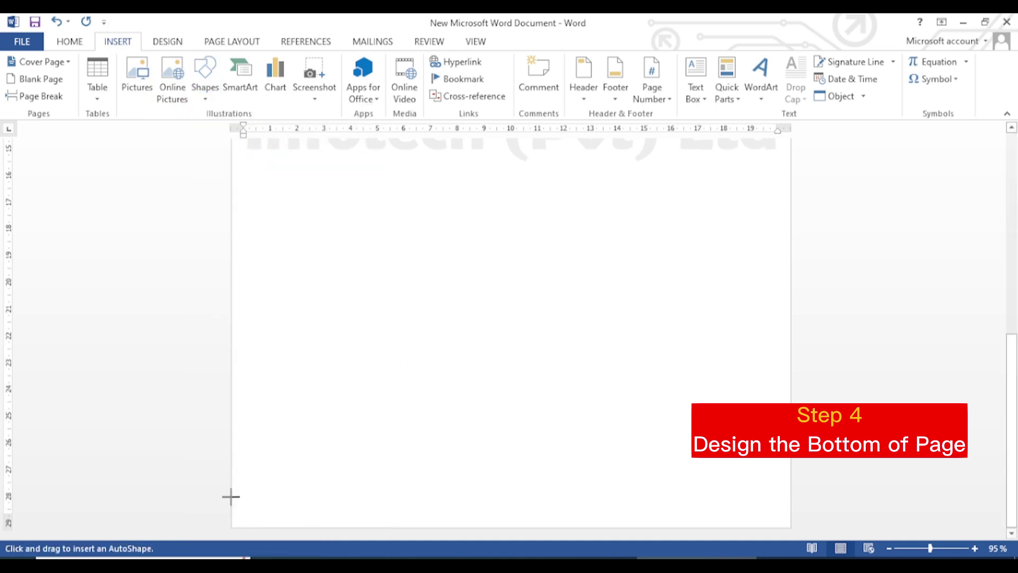
mouse_move(232, 493)
mouse_down()
mouse_move(366, 520)
mouse_move(718, 516)
mouse_move(790, 526)
mouse_up()
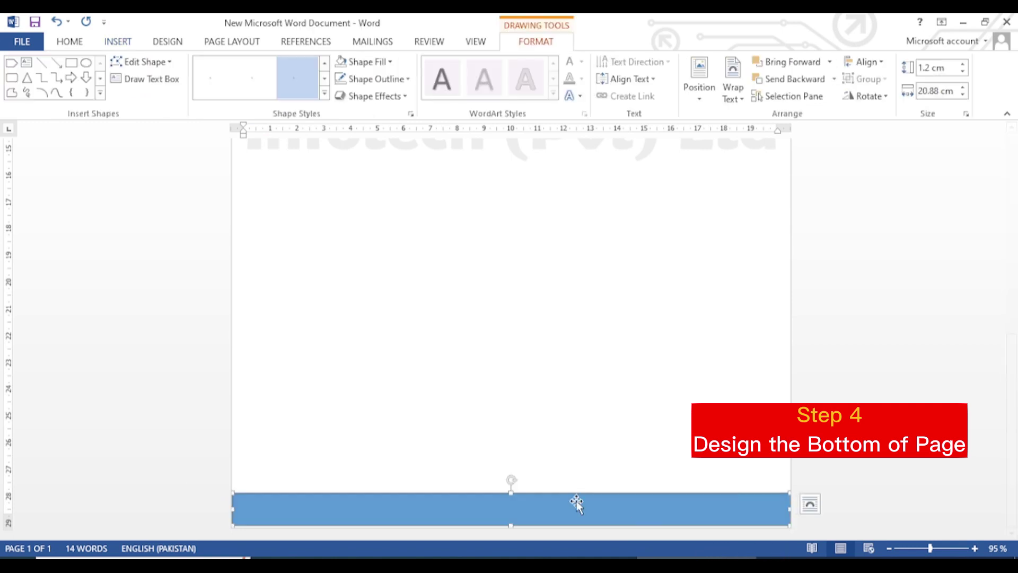
scroll(525, 395, up, 8)
click(550, 436)
scroll(550, 436, down, 8)
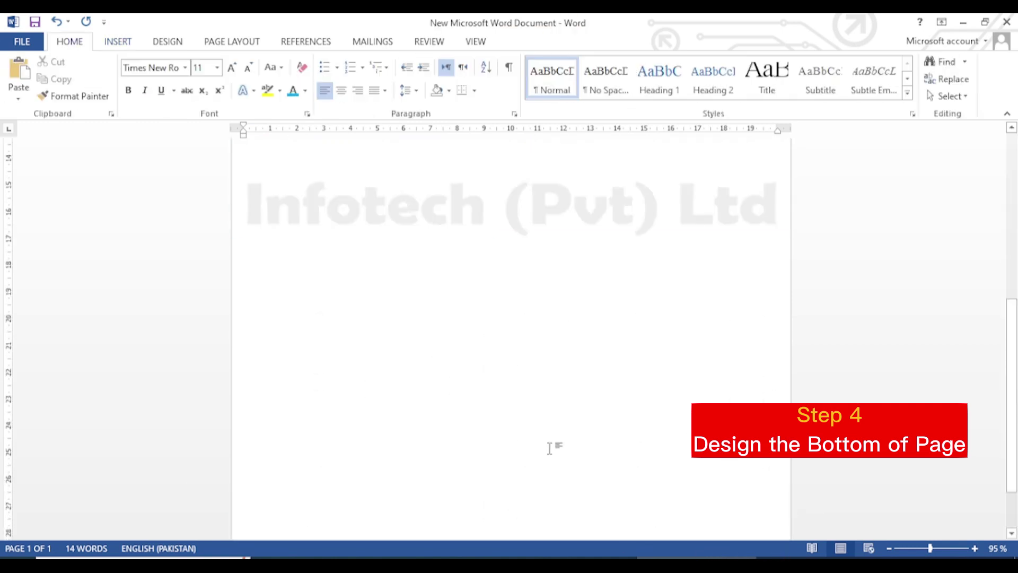
click(557, 515)
click(482, 421)
scroll(481, 420, up, 5)
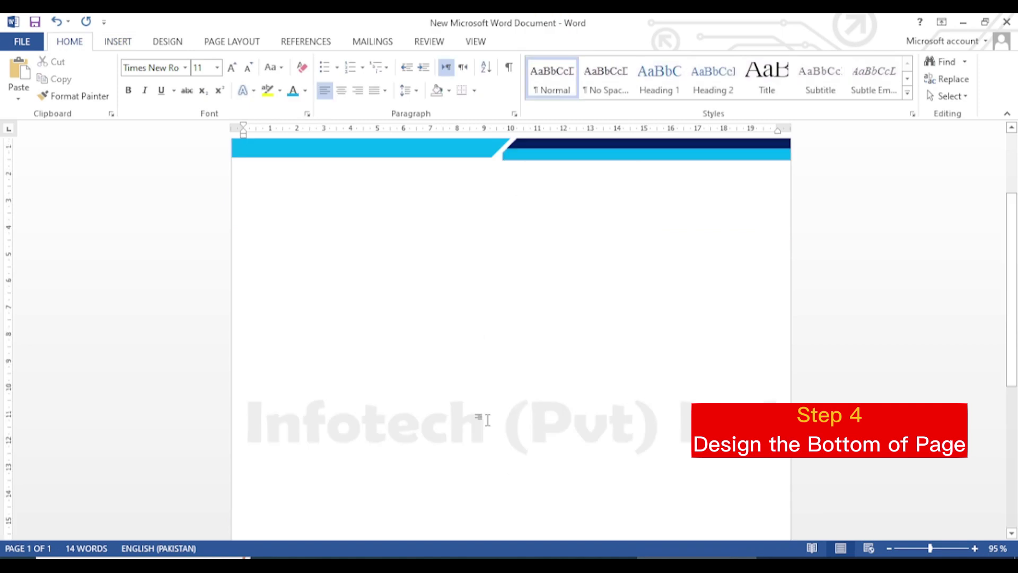
scroll(547, 493, down, 5)
scroll(575, 492, down, 1)
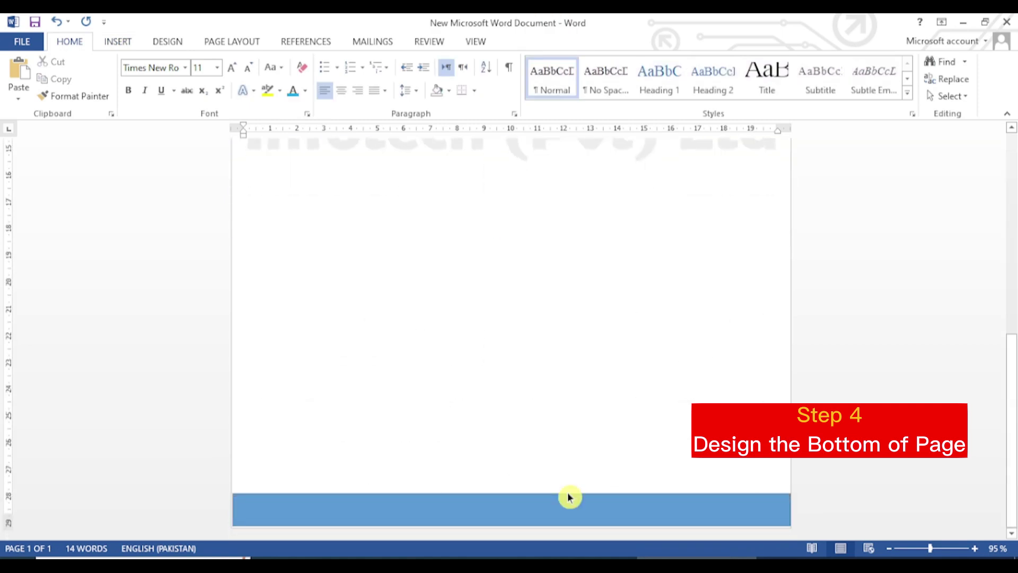
click(585, 507)
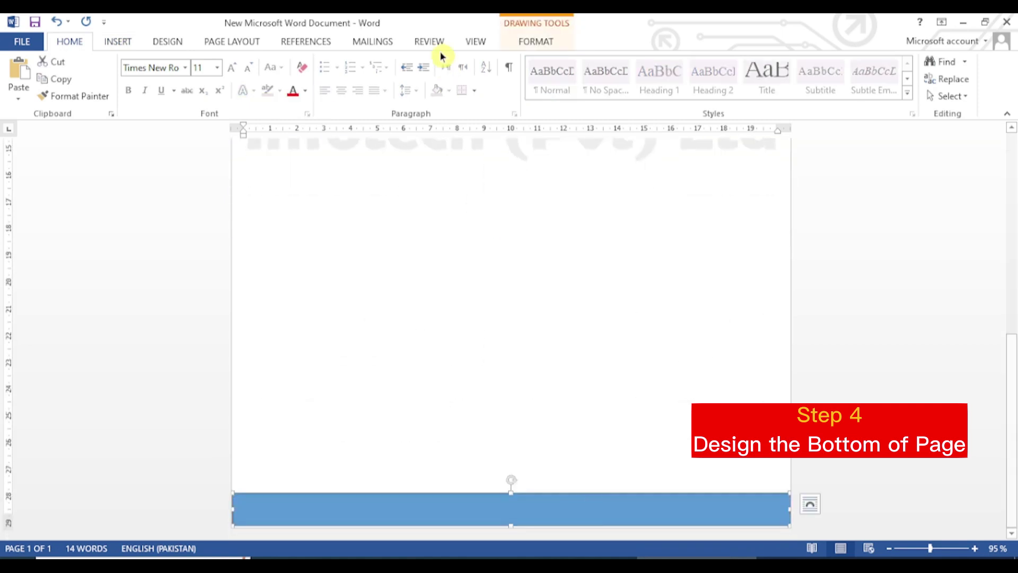
Step: Give the bottom bar no outline and a dark navy fill
click(547, 44)
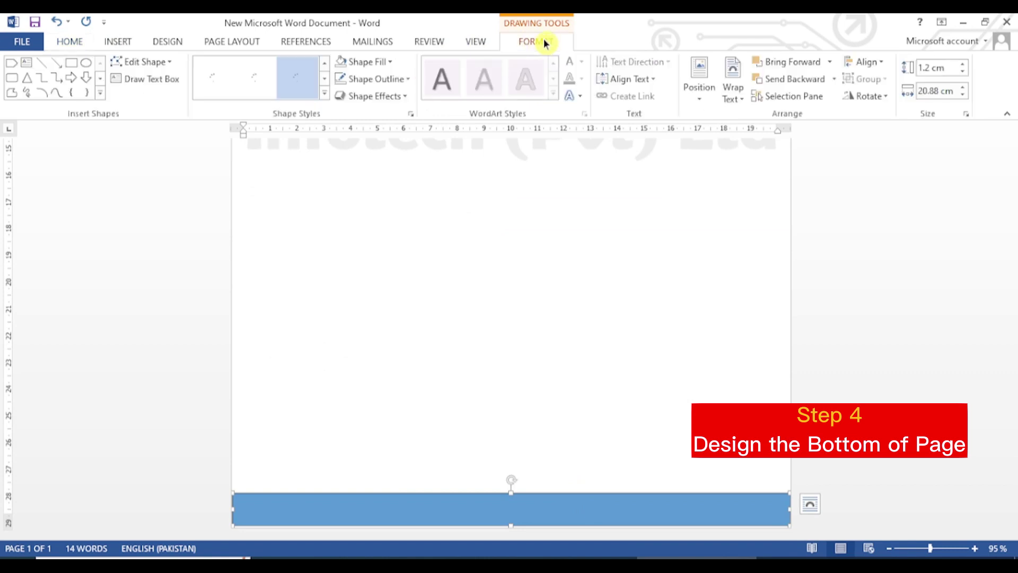
click(416, 80)
click(376, 213)
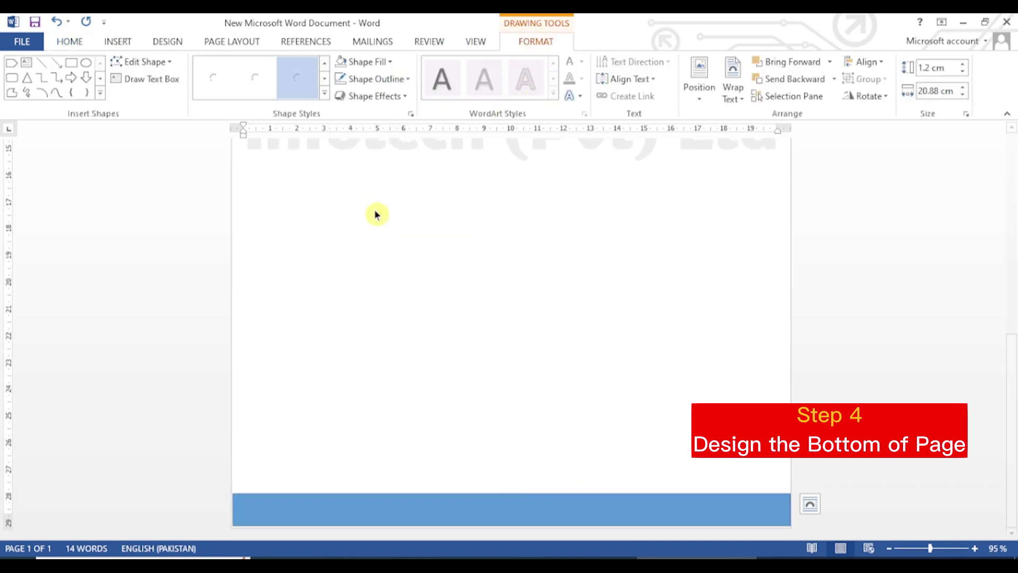
click(391, 62)
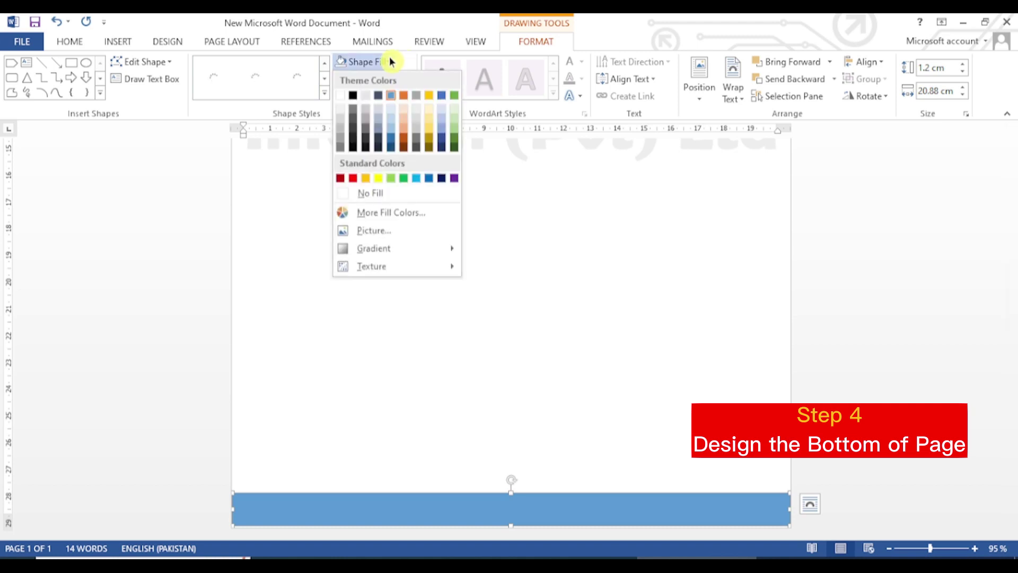
key(Escape)
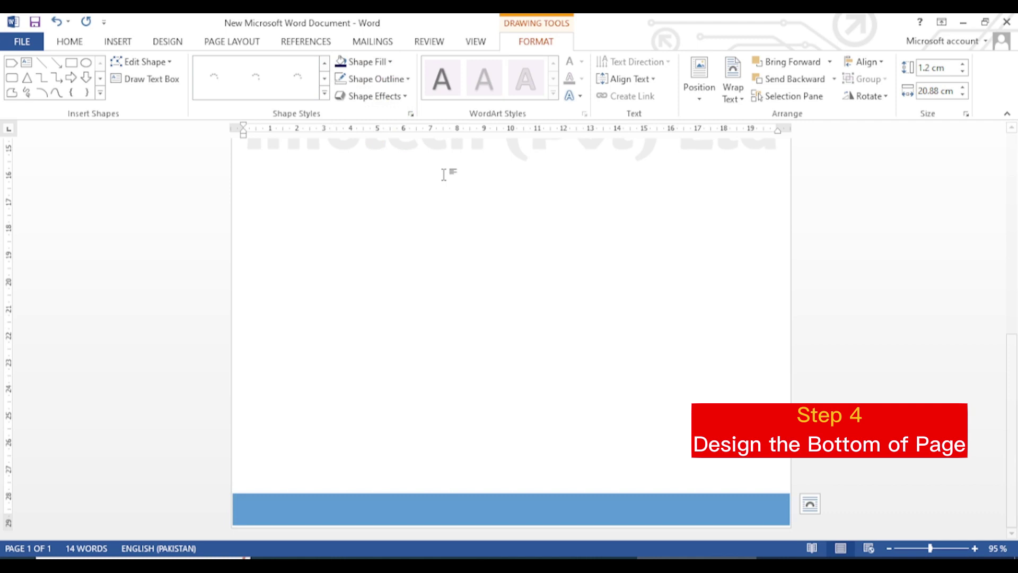
click(495, 323)
scroll(480, 325, up, 10)
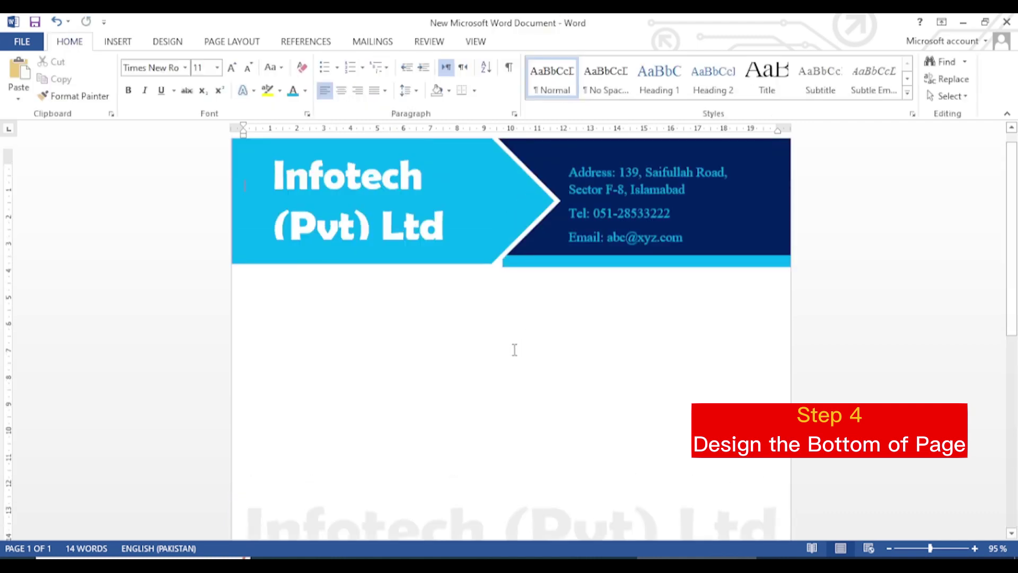
Step: Draw a new accent shape from the Shapes gallery near the footer bar
click(123, 42)
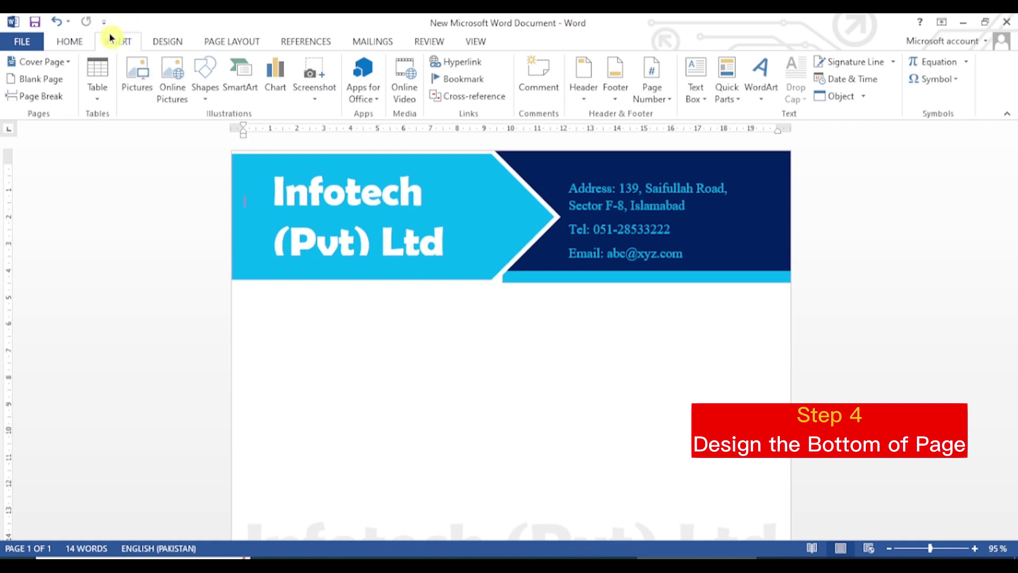
click(207, 90)
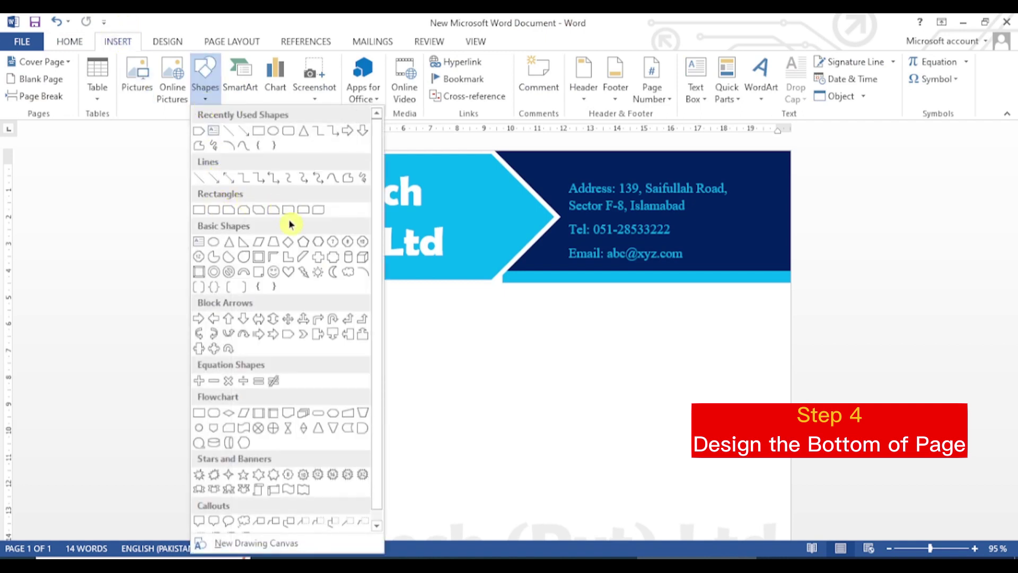
click(206, 134)
scroll(595, 450, down, 5)
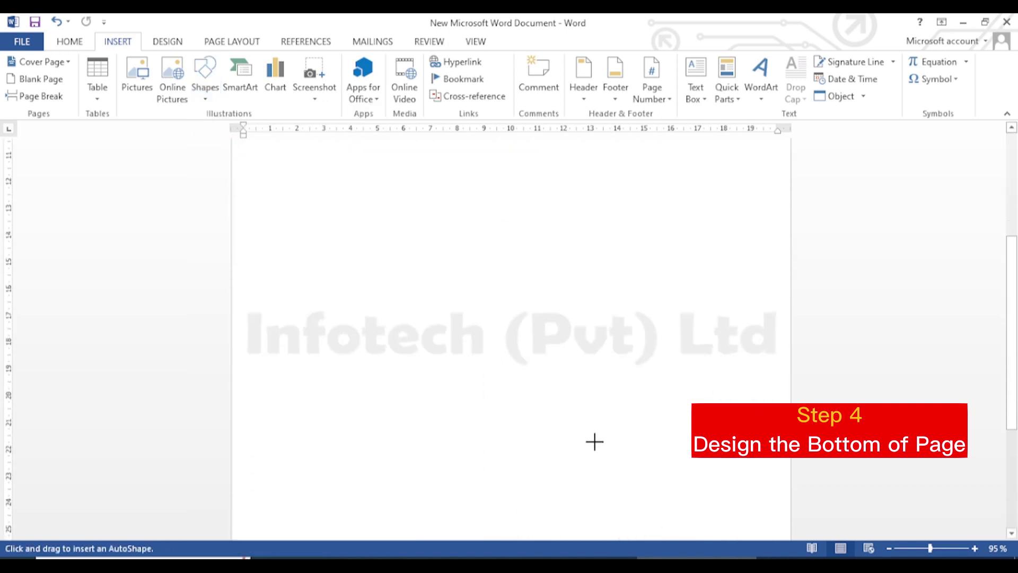
scroll(593, 448, down, 3)
mouse_move(585, 416)
mouse_down()
mouse_move(664, 435)
mouse_move(732, 469)
mouse_up()
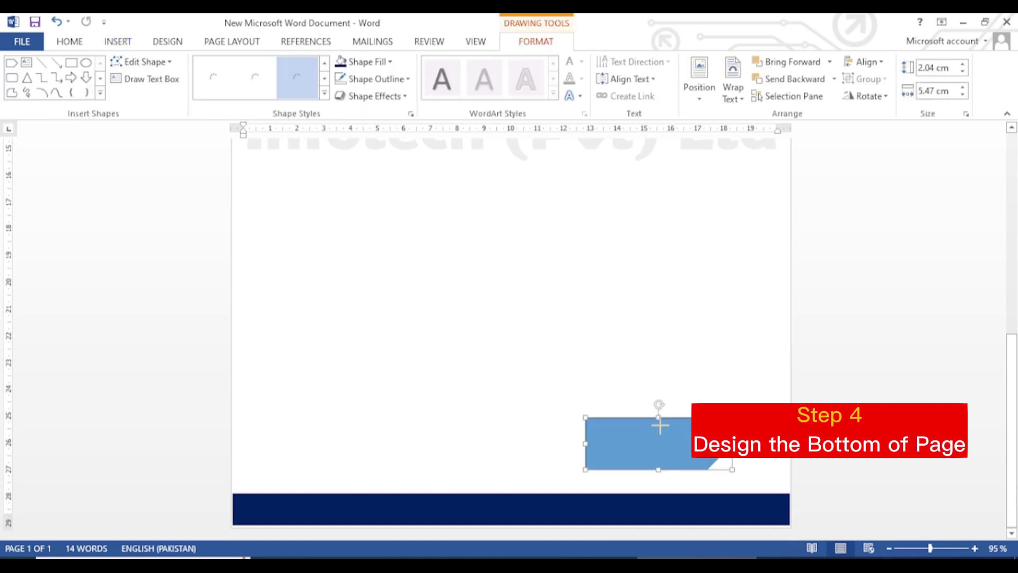
Step: Reshape the shape to point left and move it onto the navy bar's right end
drag(658, 405, 661, 483)
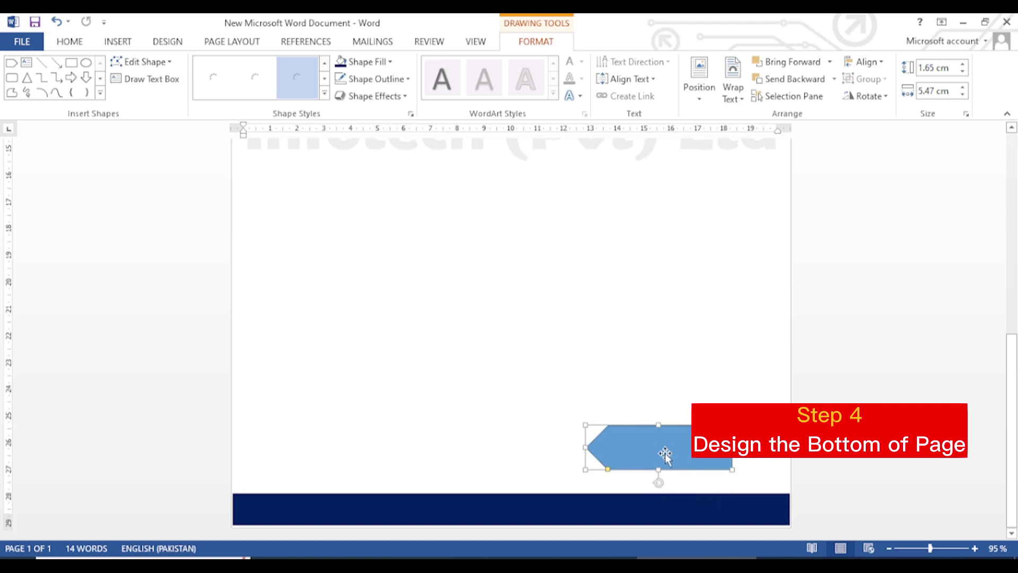
drag(668, 455, 713, 491)
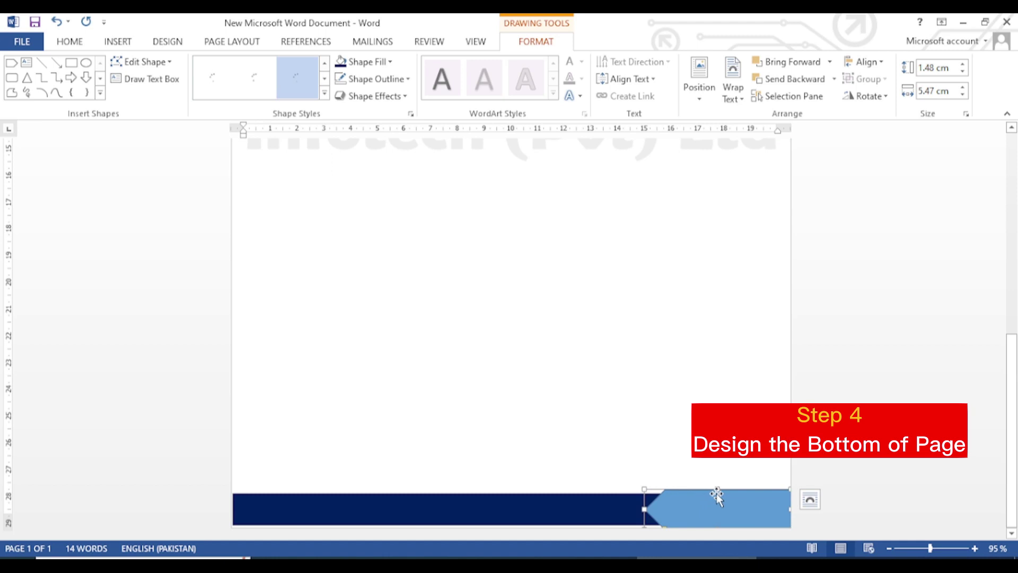
right_click(711, 518)
click(674, 512)
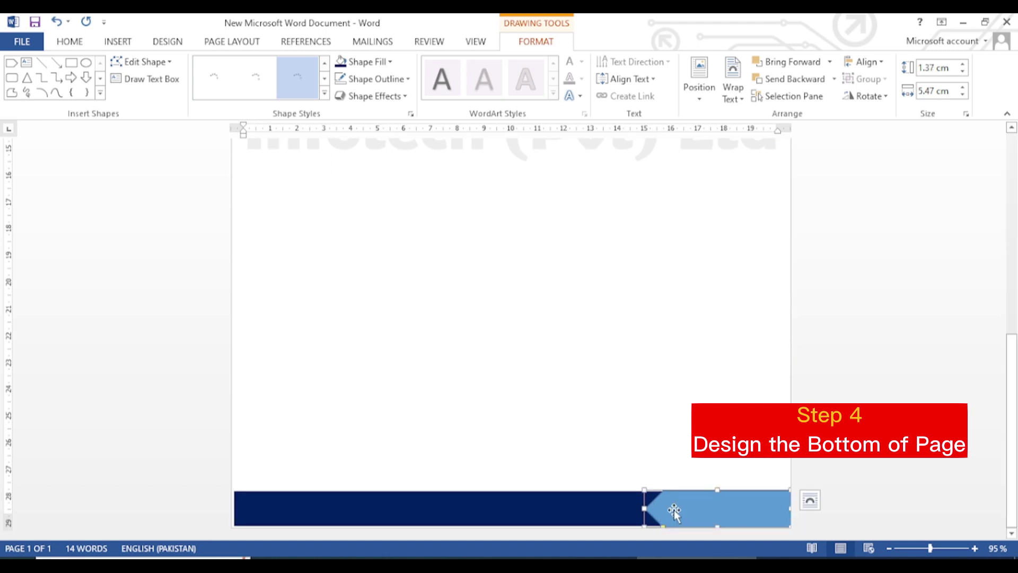
click(373, 79)
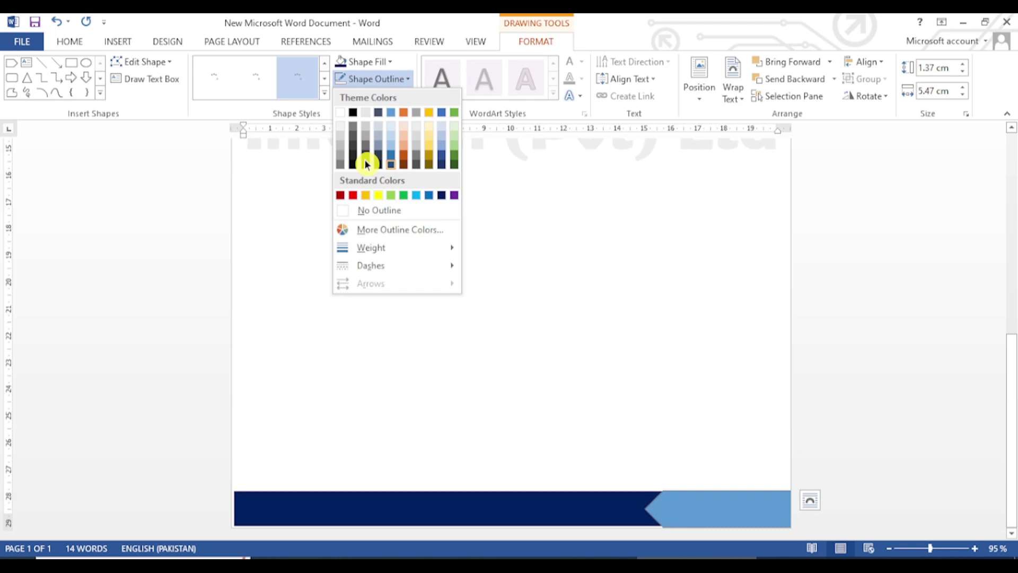
Step: Give the footer arrow a 6 pt white outline and Light Blue fill, then deselect it
mouse_move(386, 270)
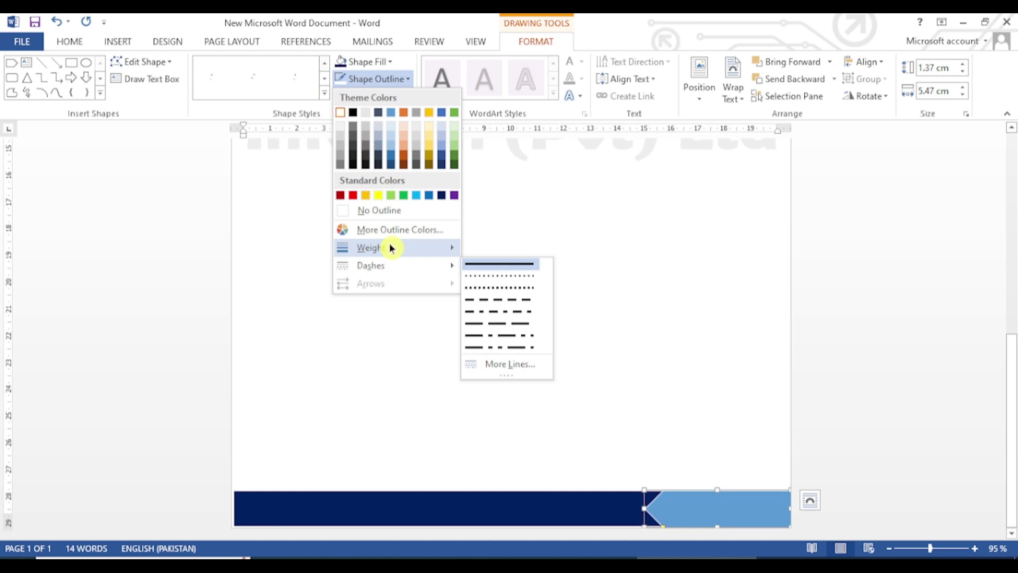
mouse_move(390, 247)
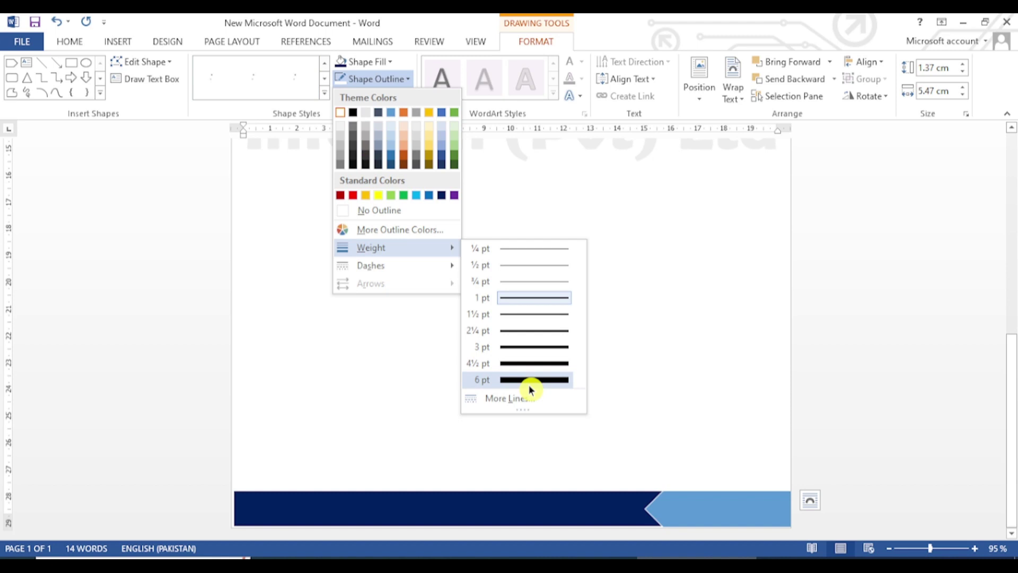
click(530, 386)
click(368, 61)
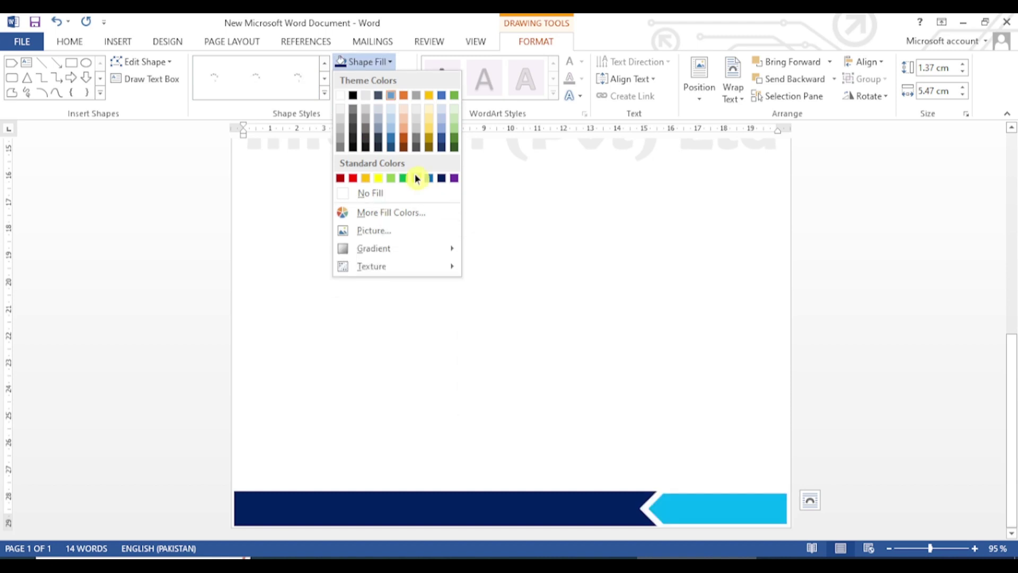
click(417, 178)
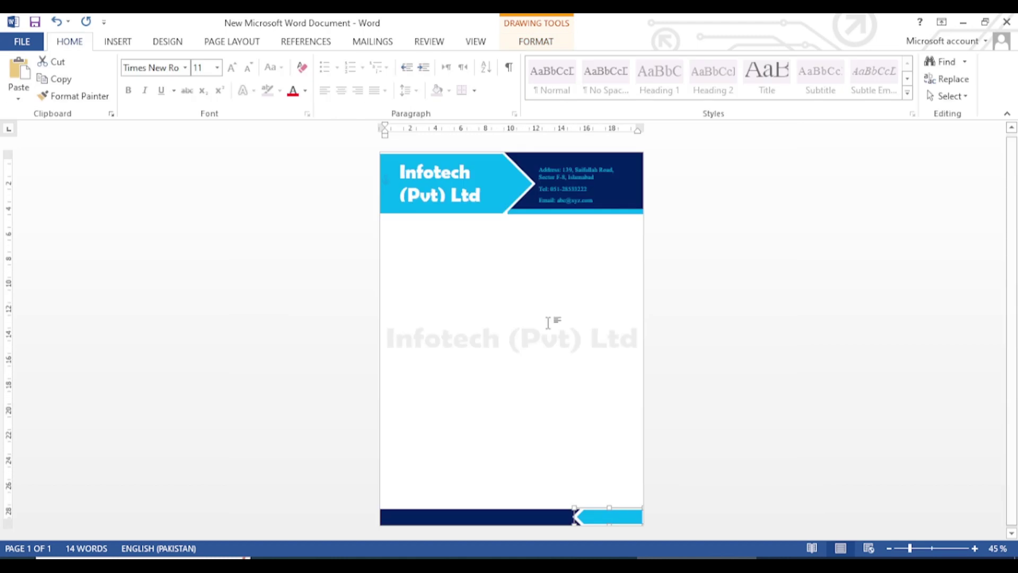
click(559, 321)
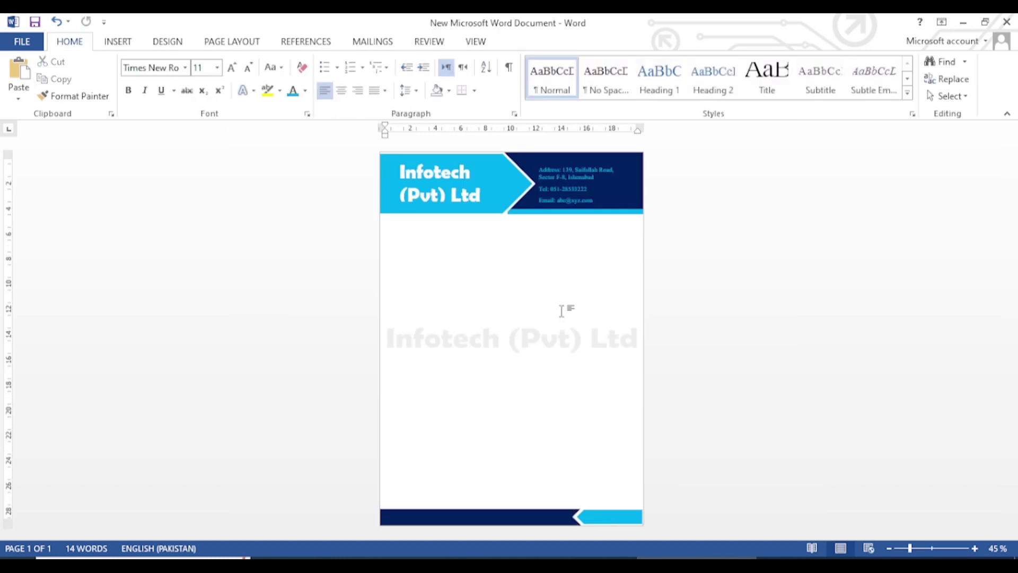